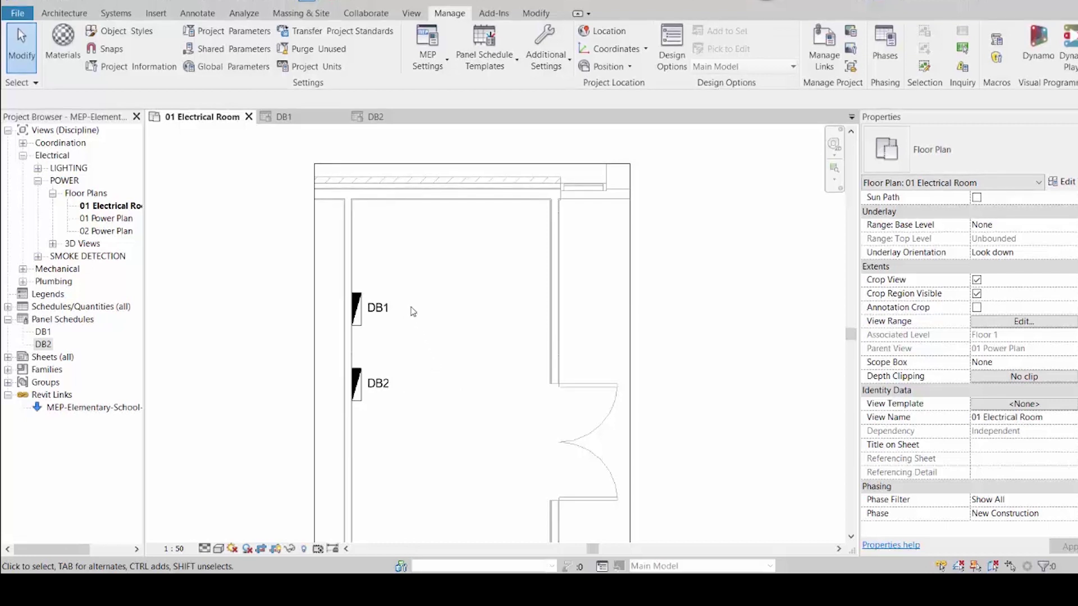
Review the DB1 and DB2 panel schedules, then return to the electrical room floor plan
{"action": "left_click", "coordinate": [282, 116]}
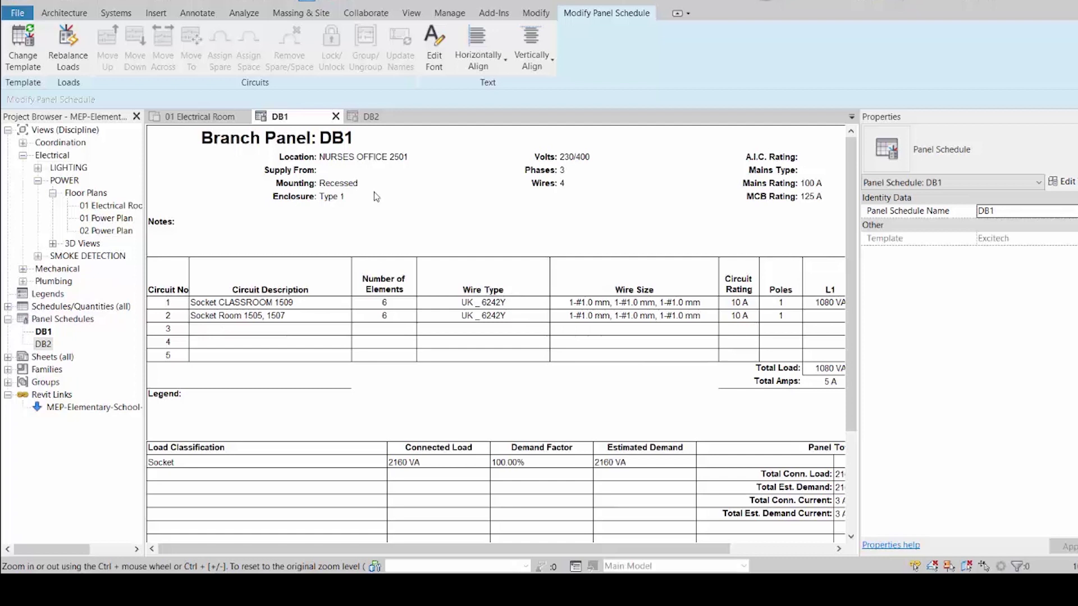
{"action": "left_click", "coordinate": [373, 117]}
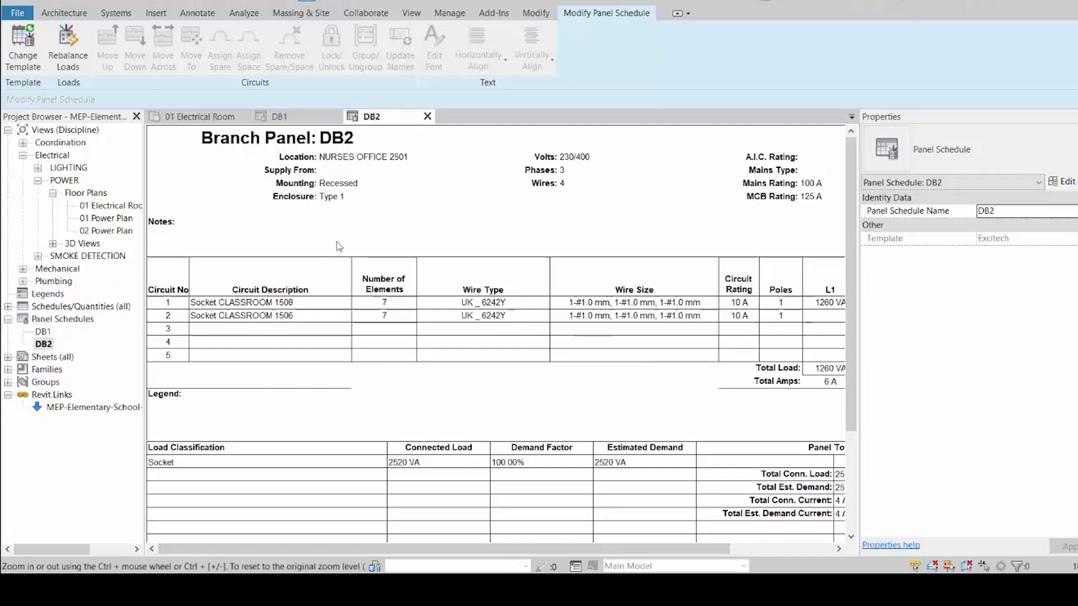
{"action": "left_click", "coordinate": [280, 117]}
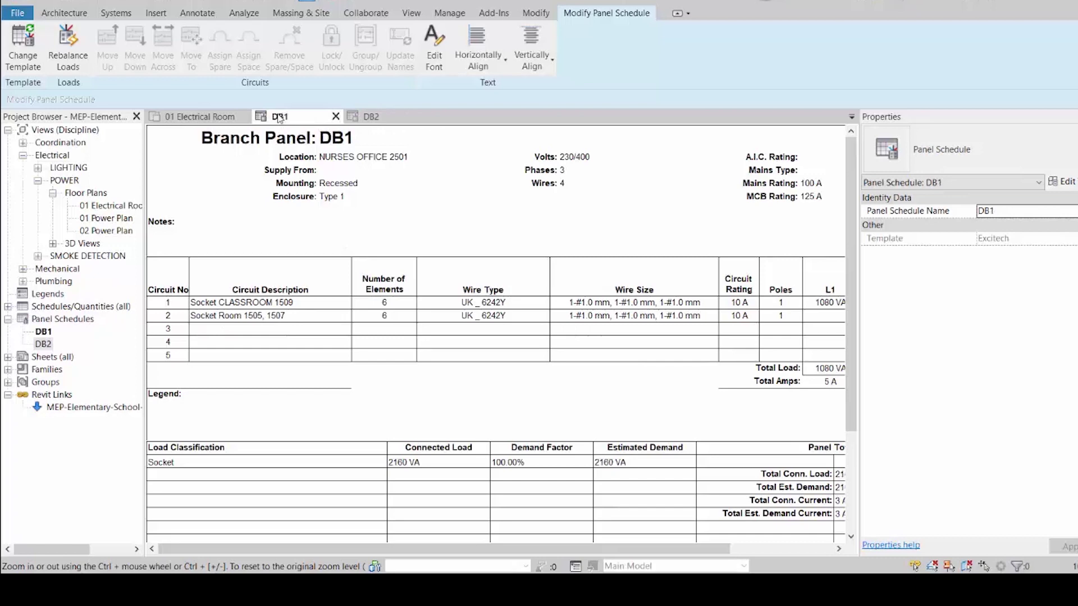
{"action": "left_click", "coordinate": [216, 116]}
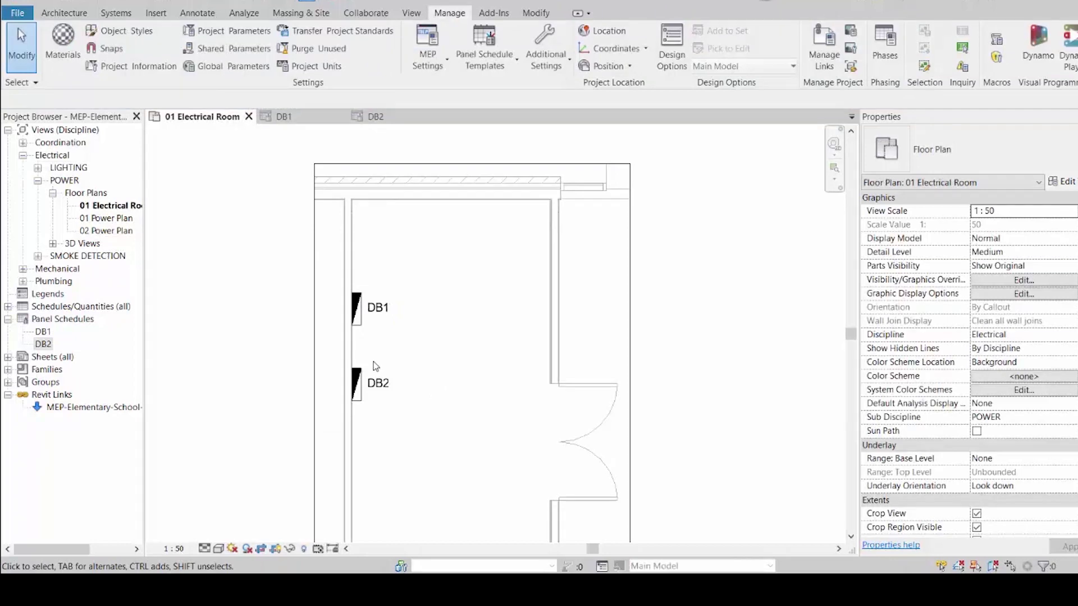
Circuit distribution board DB2 to DB1 with a new power circuit
{"action": "left_click", "coordinate": [360, 375]}
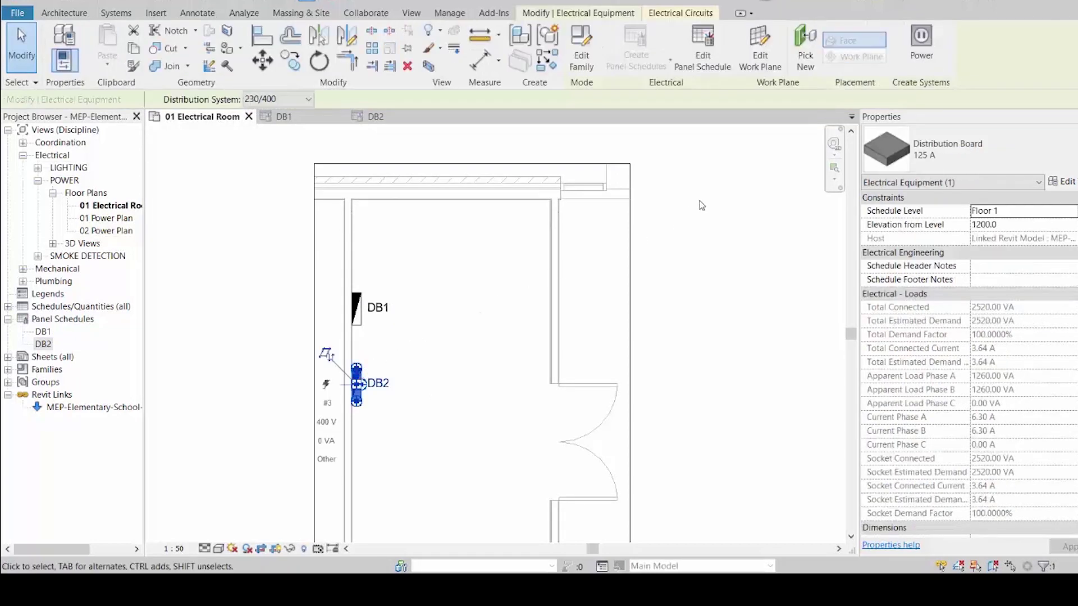
{"action": "left_click", "coordinate": [921, 36]}
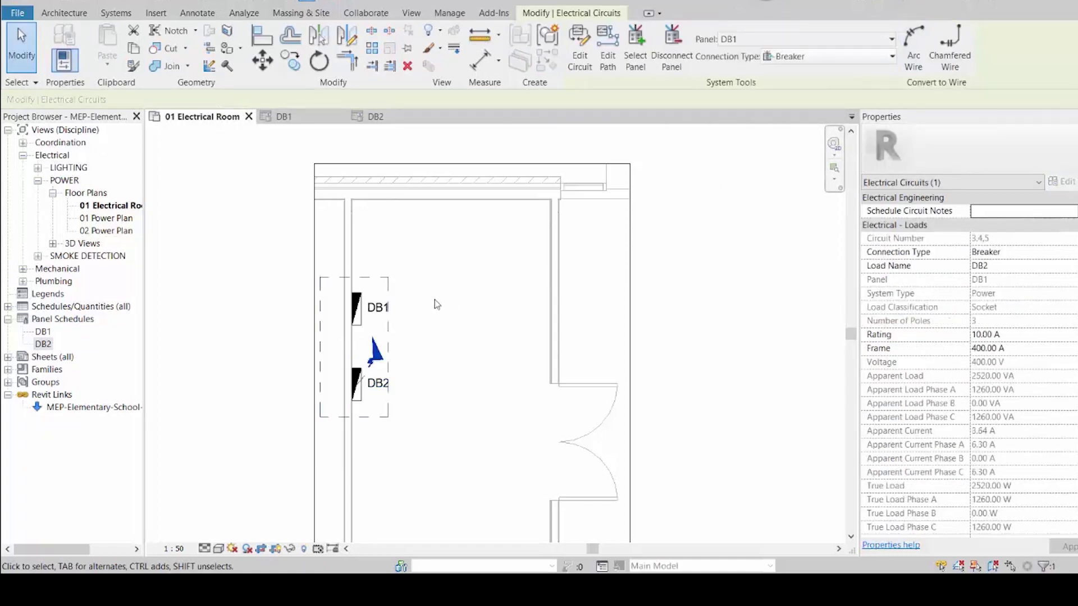
{"action": "left_click", "coordinate": [695, 331]}
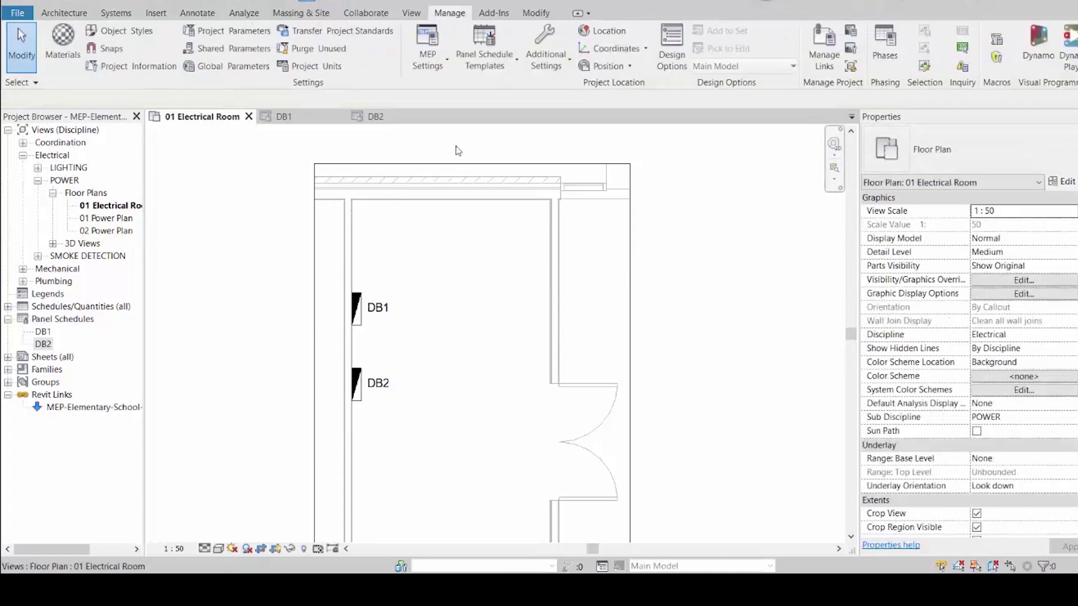
Confirm DB1 lists DB2 as 3-pole circuit 4 and DB2 shows Supply From DB1
{"action": "left_click", "coordinate": [299, 120]}
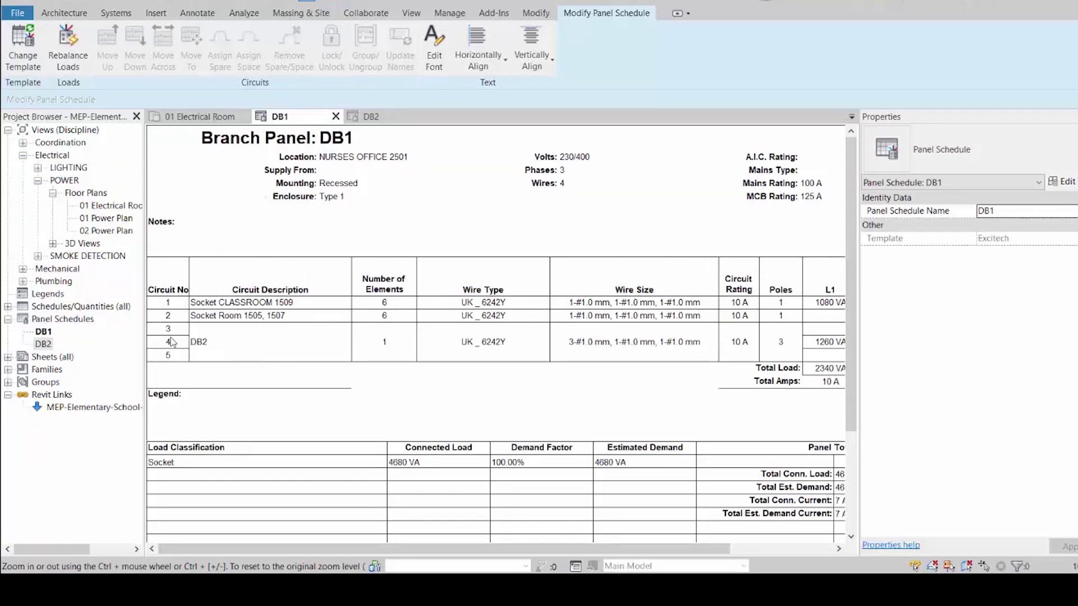
{"action": "left_click", "coordinate": [363, 116]}
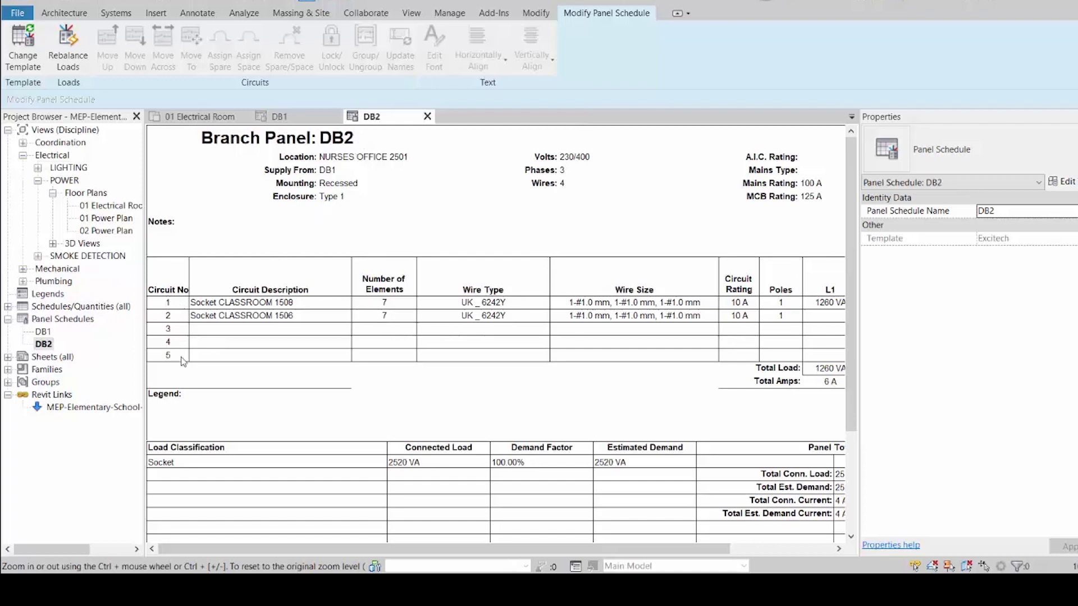
{"action": "left_click", "coordinate": [201, 116]}
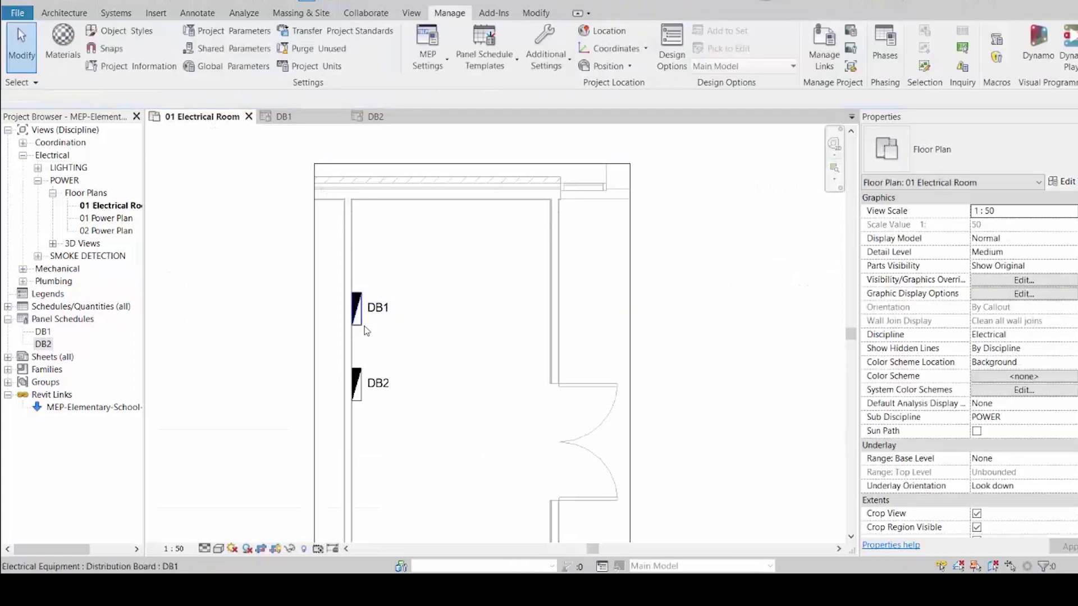
Tick Feed Through Lugs for DB1 under Electrical - Circuiting in Properties
{"action": "left_click", "coordinate": [366, 331]}
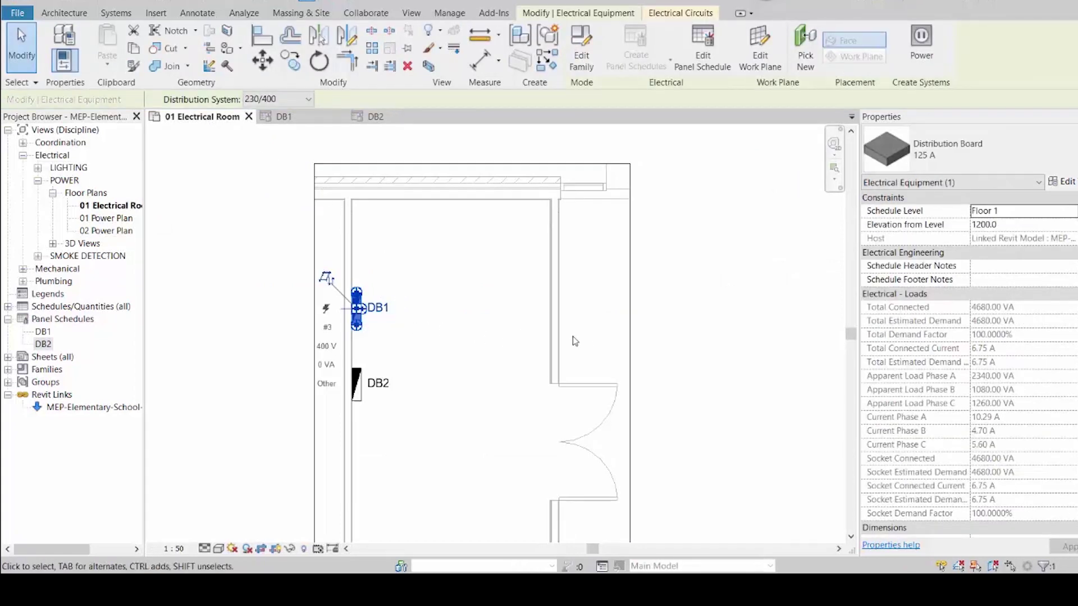
{"action": "scroll", "coordinate": [969, 359], "scroll_direction": "down", "scroll_amount": 4}
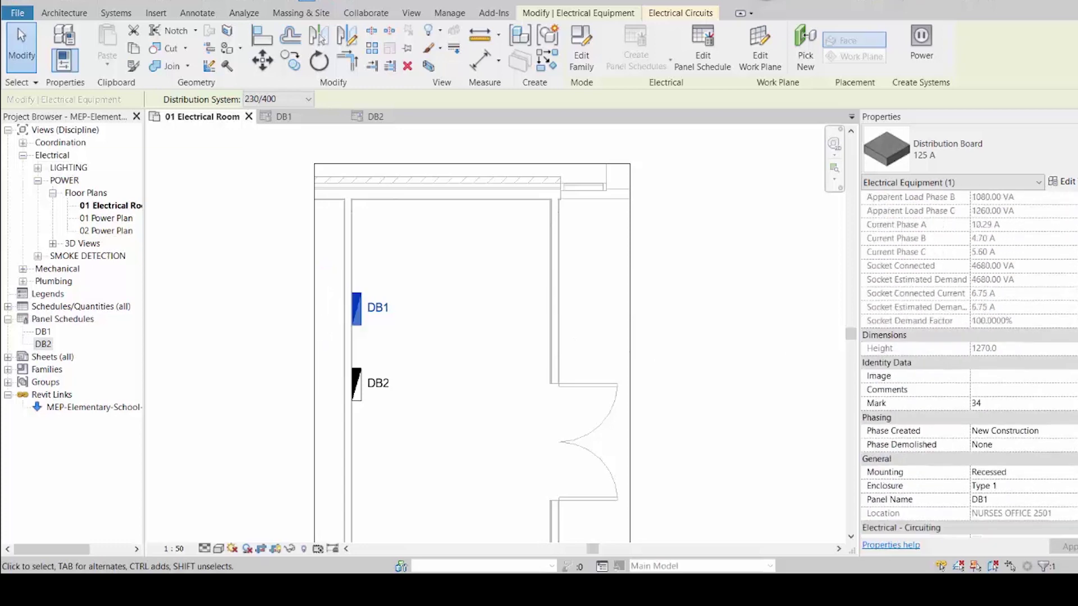
{"action": "scroll", "coordinate": [968, 362], "scroll_direction": "down", "scroll_amount": 5}
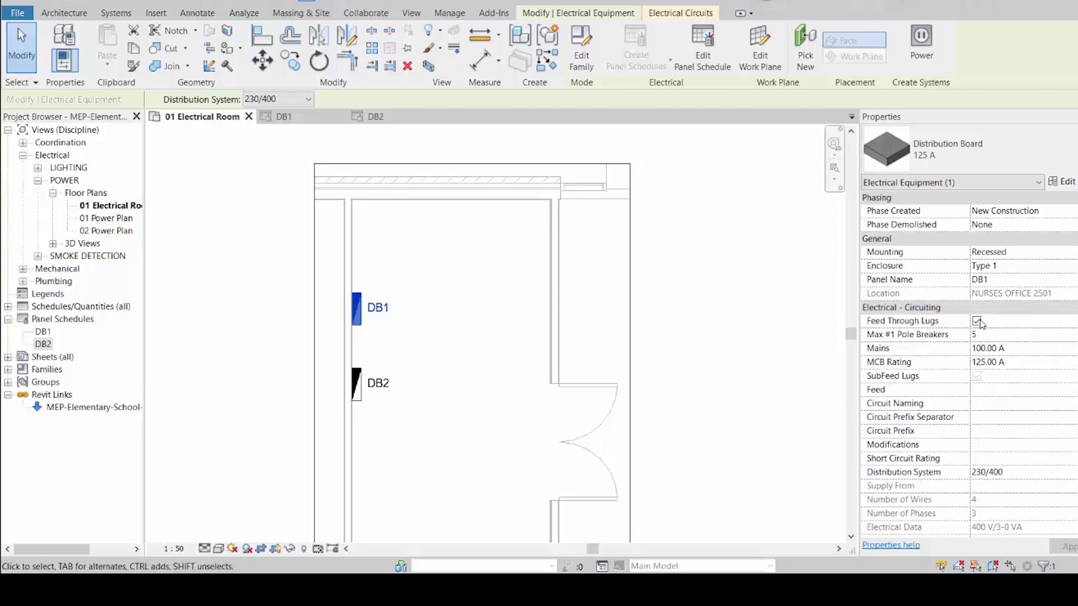
{"action": "left_click", "coordinate": [978, 321]}
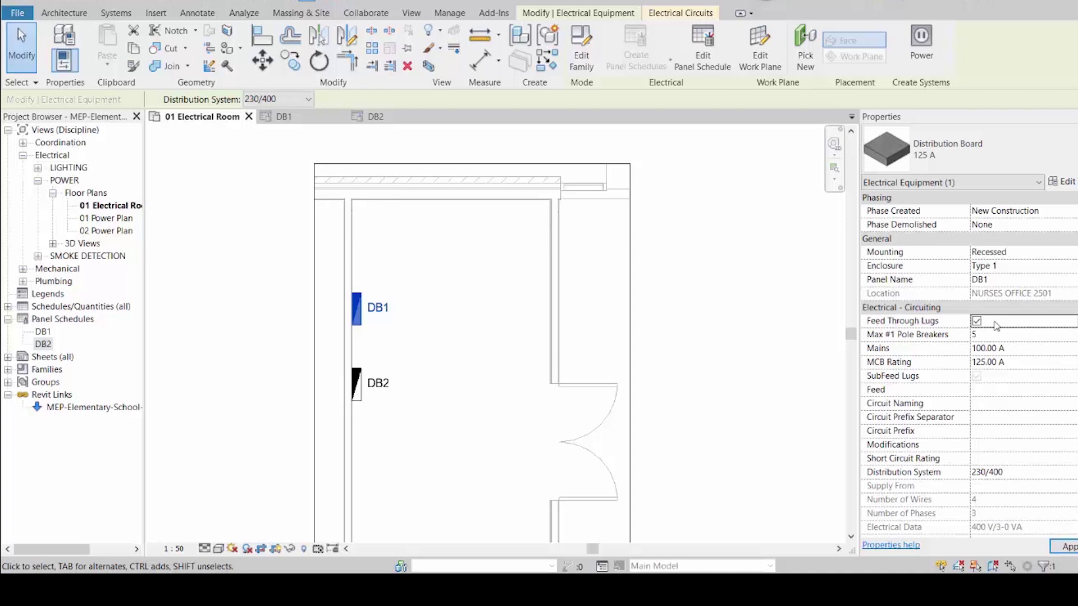
{"action": "left_click", "coordinate": [582, 352]}
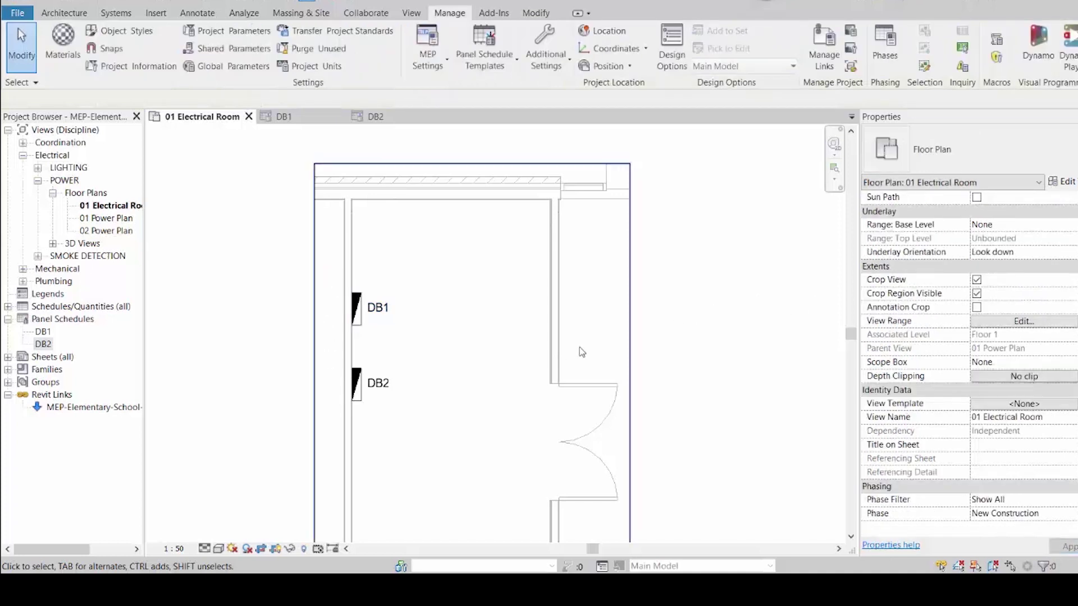
Change the DB1-to-DB2 feeder circuit's connection type from Breaker to Feed Through Lugs
{"action": "key", "text": "Tab"}
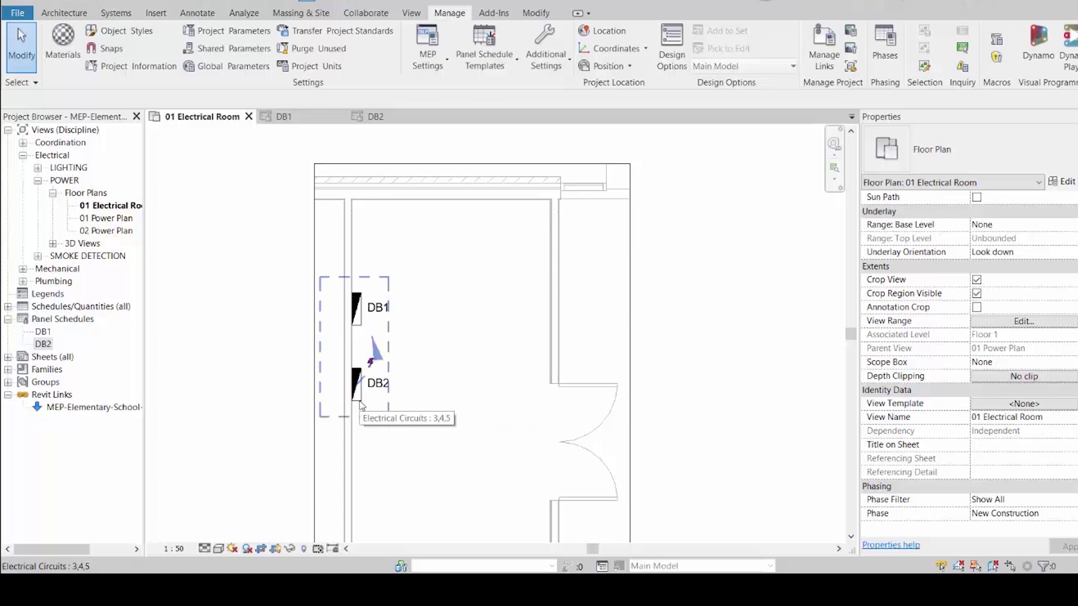
{"action": "left_click", "coordinate": [361, 404]}
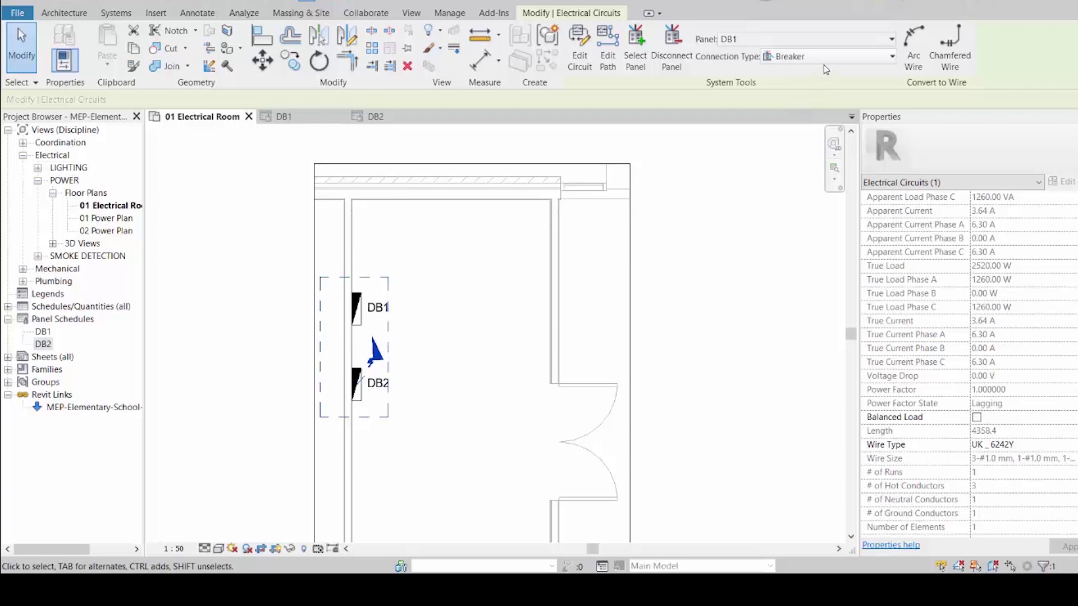
{"action": "left_click", "coordinate": [869, 66]}
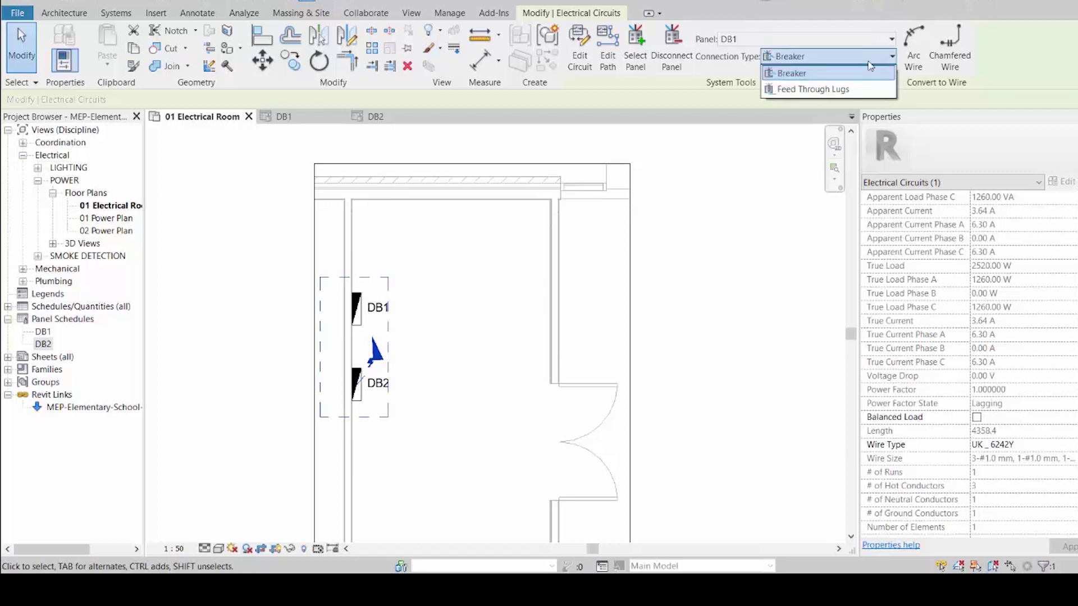
{"action": "left_click", "coordinate": [822, 89]}
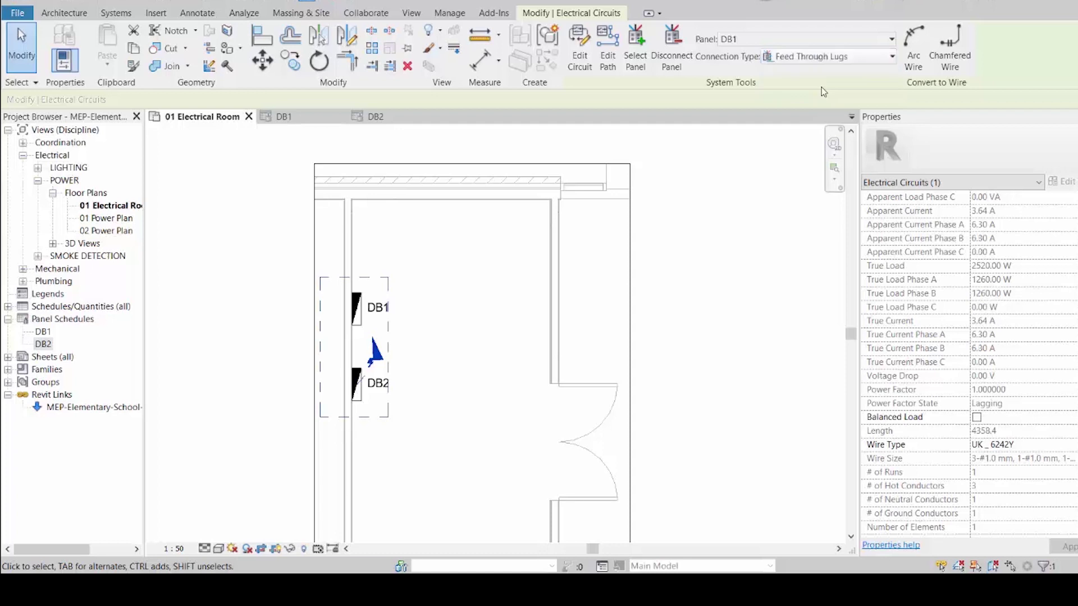
{"action": "left_click", "coordinate": [744, 188]}
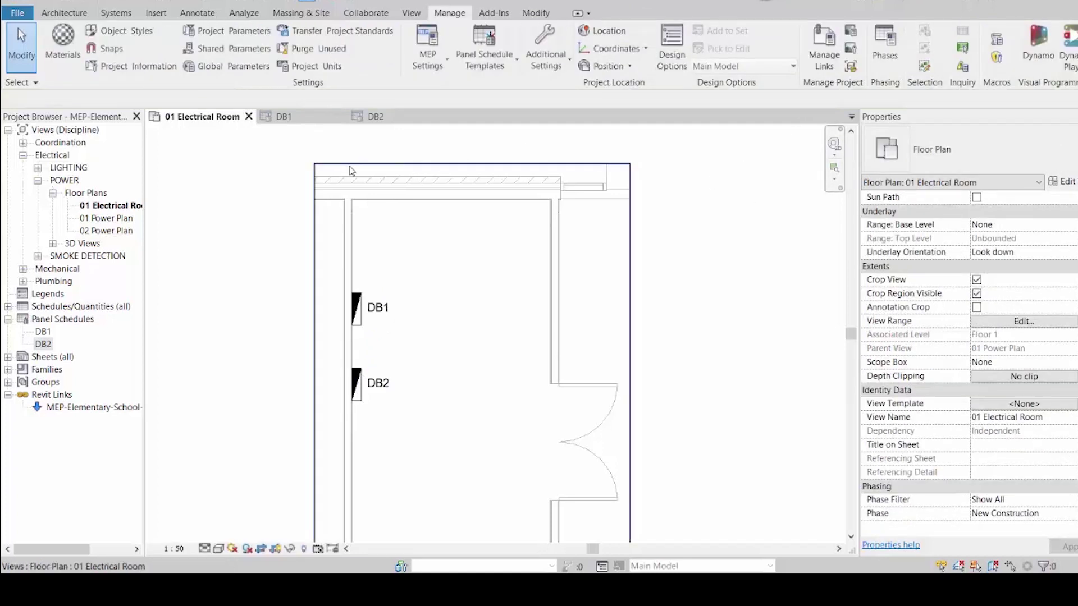
Check the DB1 and DB2 panel schedules, then go back to the 01 Electrical Room plan
{"action": "left_click", "coordinate": [282, 119]}
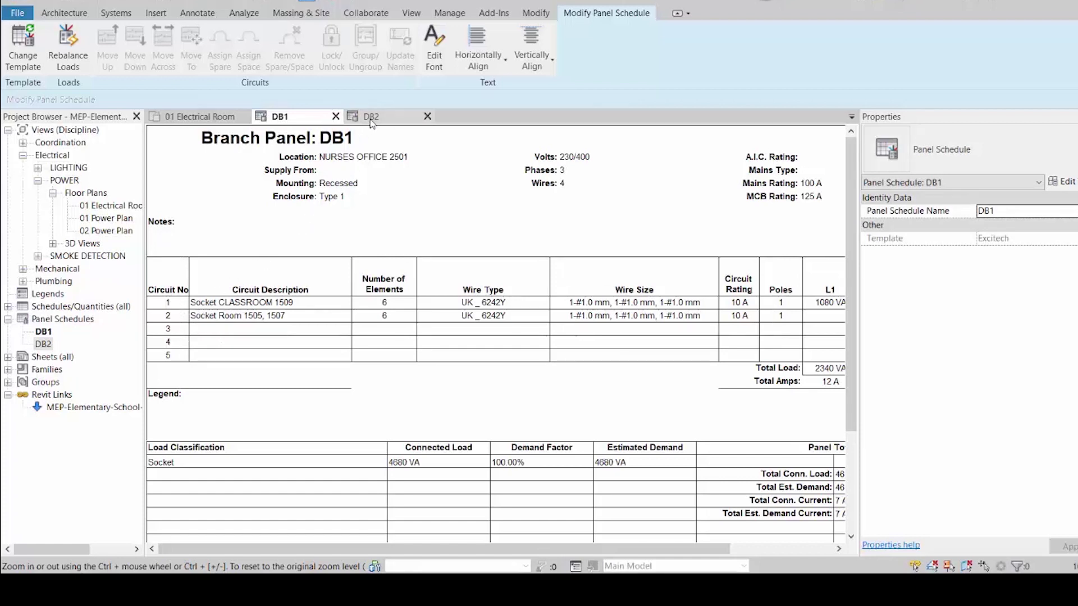
{"action": "left_click", "coordinate": [371, 120]}
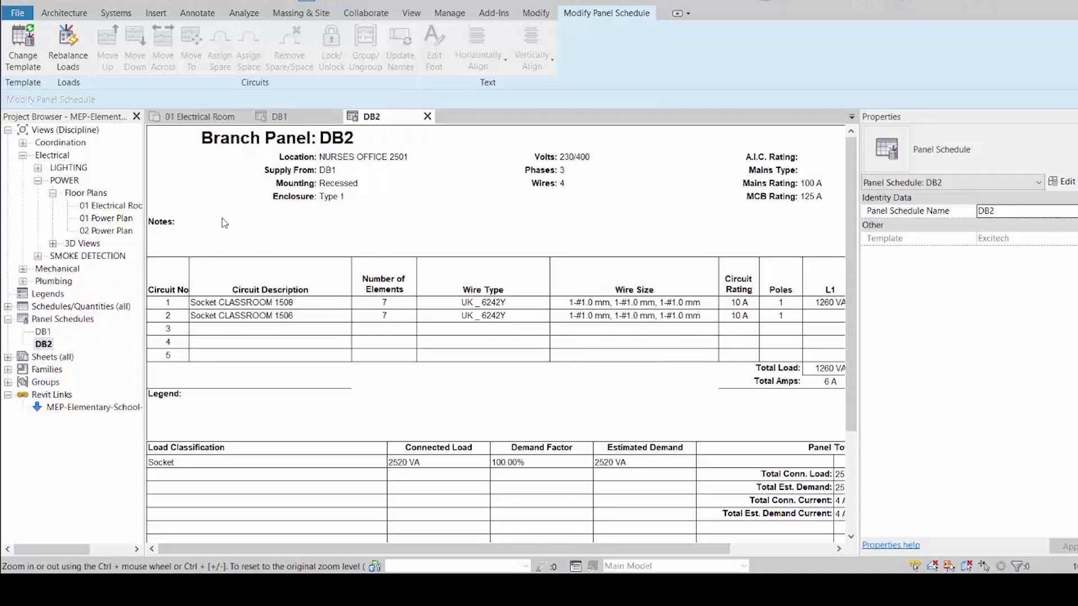
{"action": "left_click", "coordinate": [206, 118]}
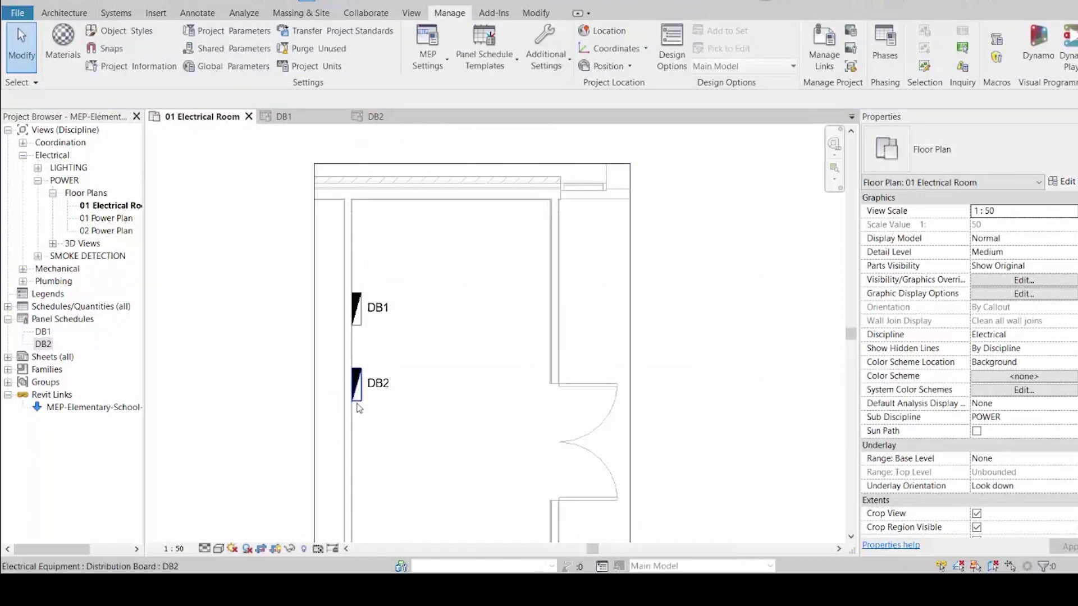
Set DB2's Circuit Numbering Option to Continue Numbering in Properties
{"action": "left_click", "coordinate": [359, 408]}
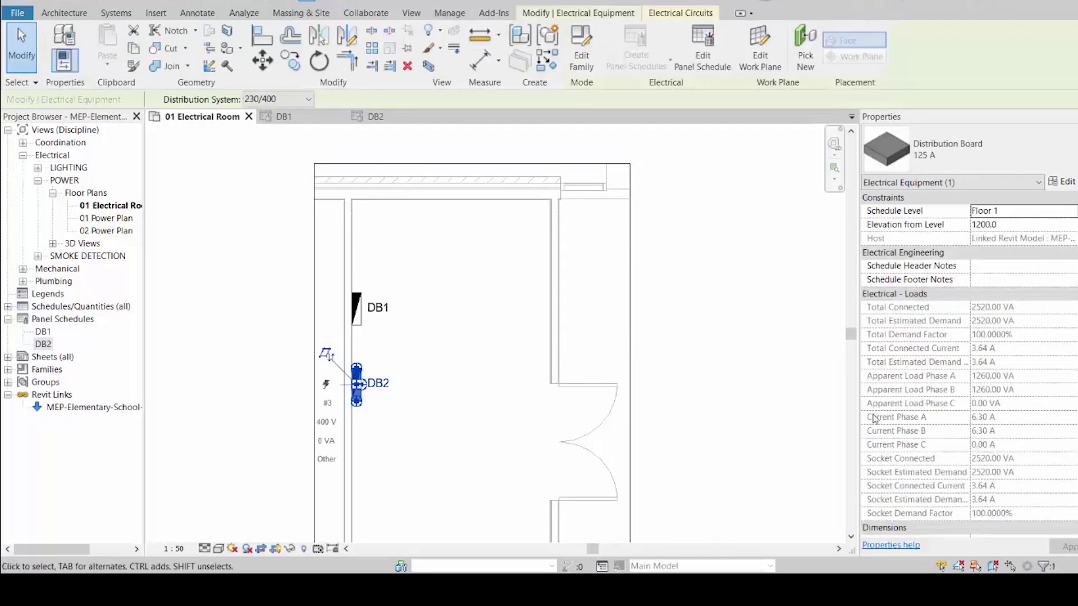
{"action": "scroll", "coordinate": [968, 364], "scroll_direction": "down", "scroll_amount": 12}
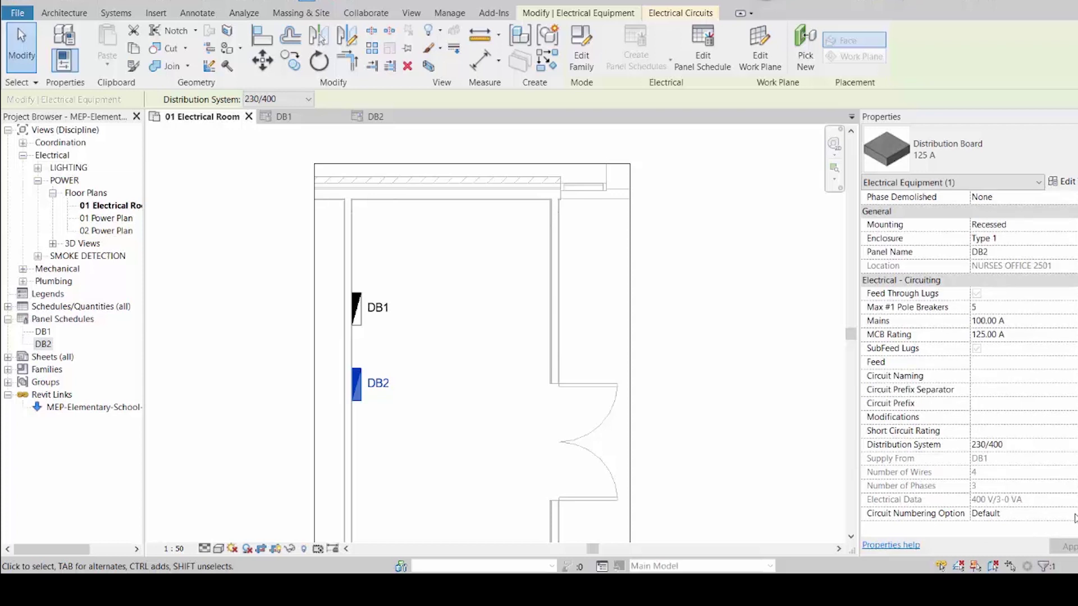
{"action": "left_click", "coordinate": [1074, 515]}
{"action": "left_click", "coordinate": [1073, 514]}
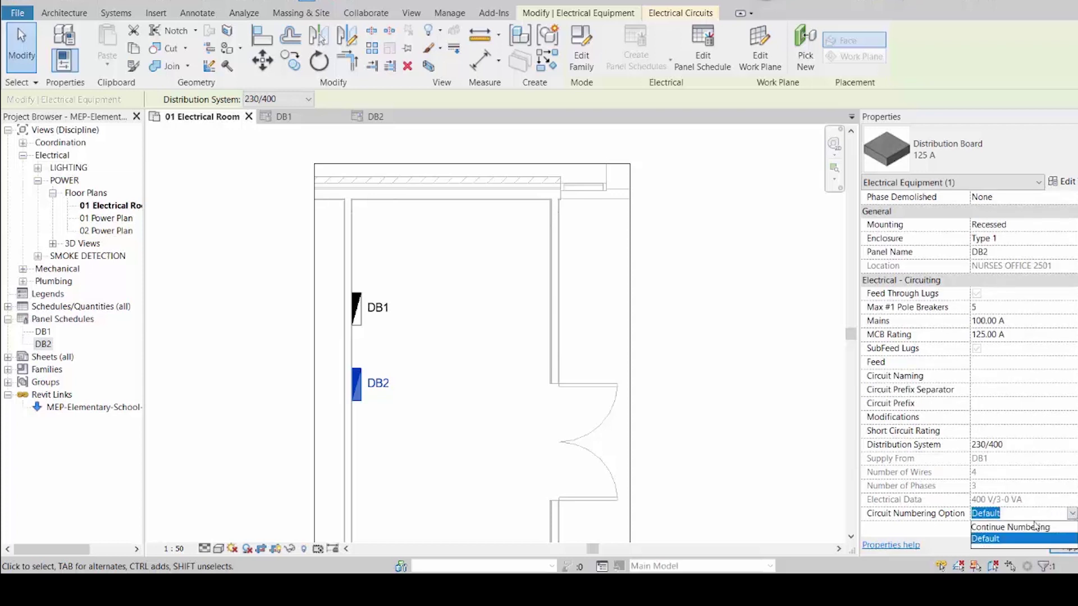
{"action": "left_click", "coordinate": [1010, 528]}
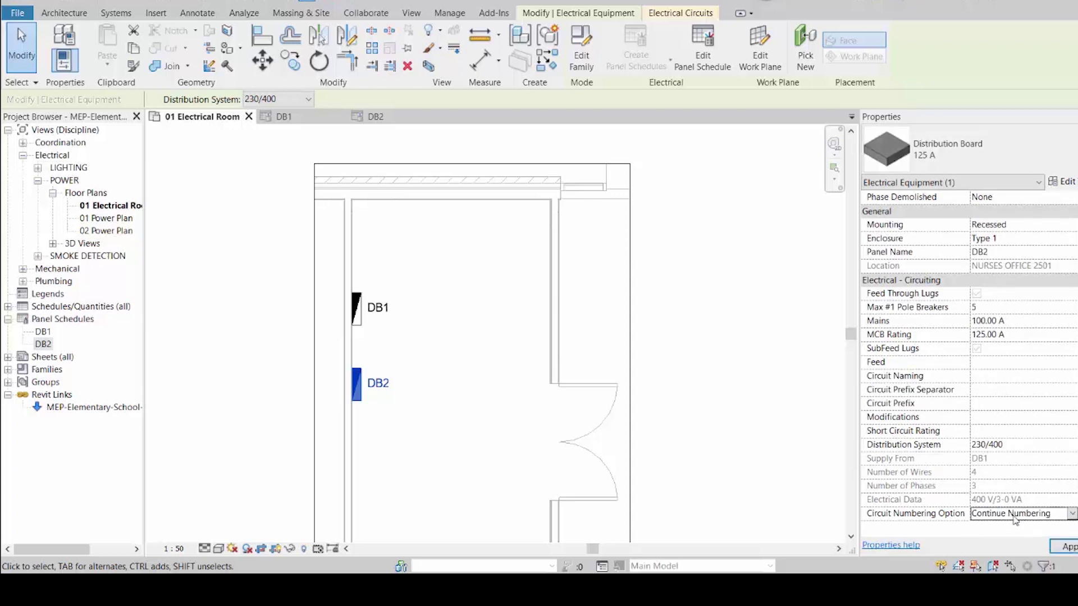
{"action": "left_click", "coordinate": [741, 427]}
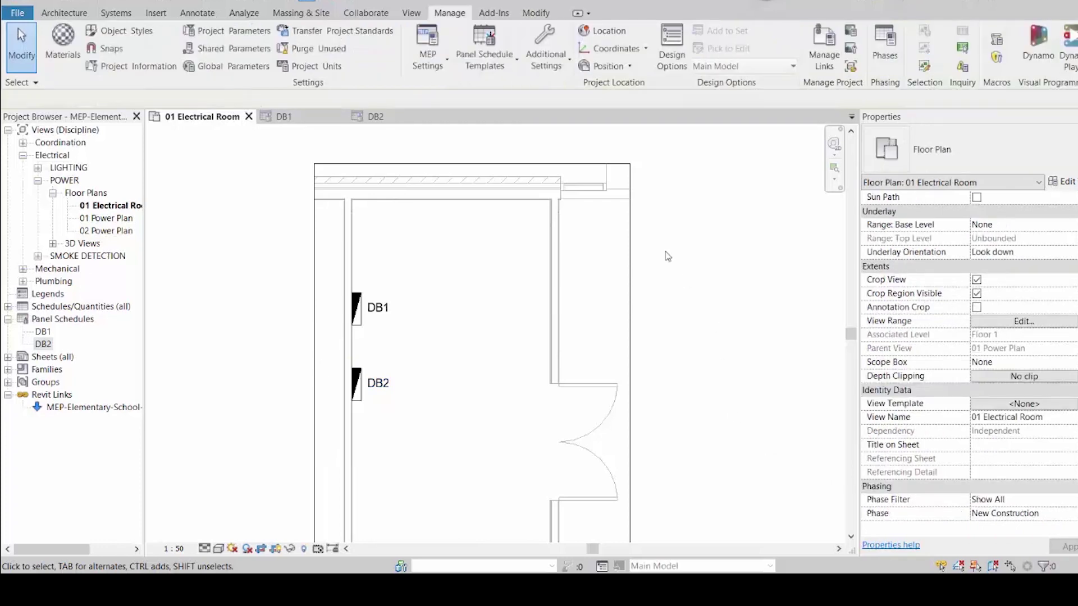
{"action": "left_click", "coordinate": [378, 117]}
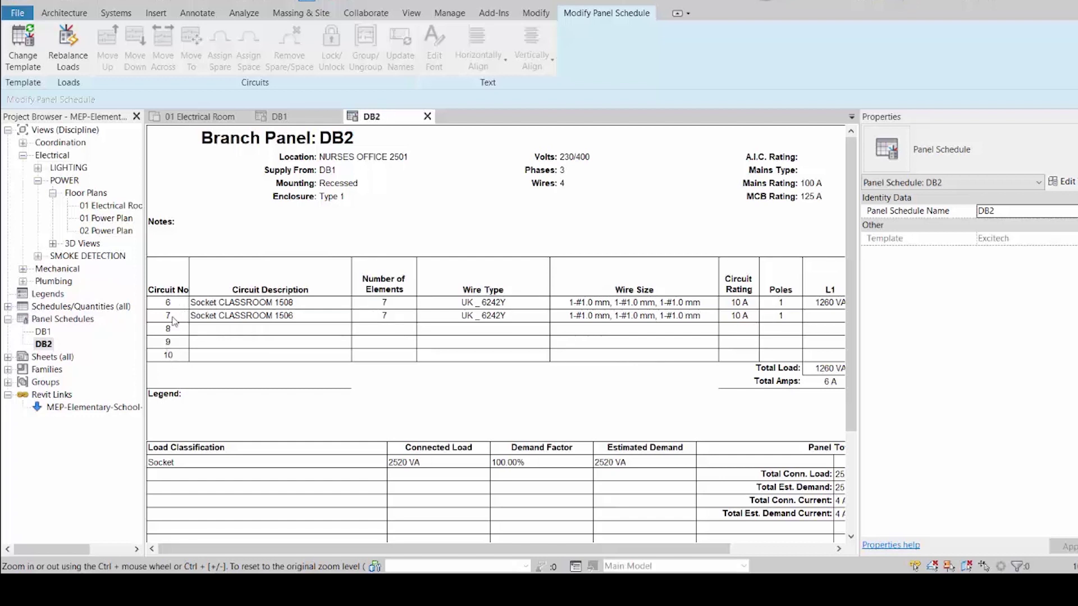
{"action": "left_click", "coordinate": [280, 118]}
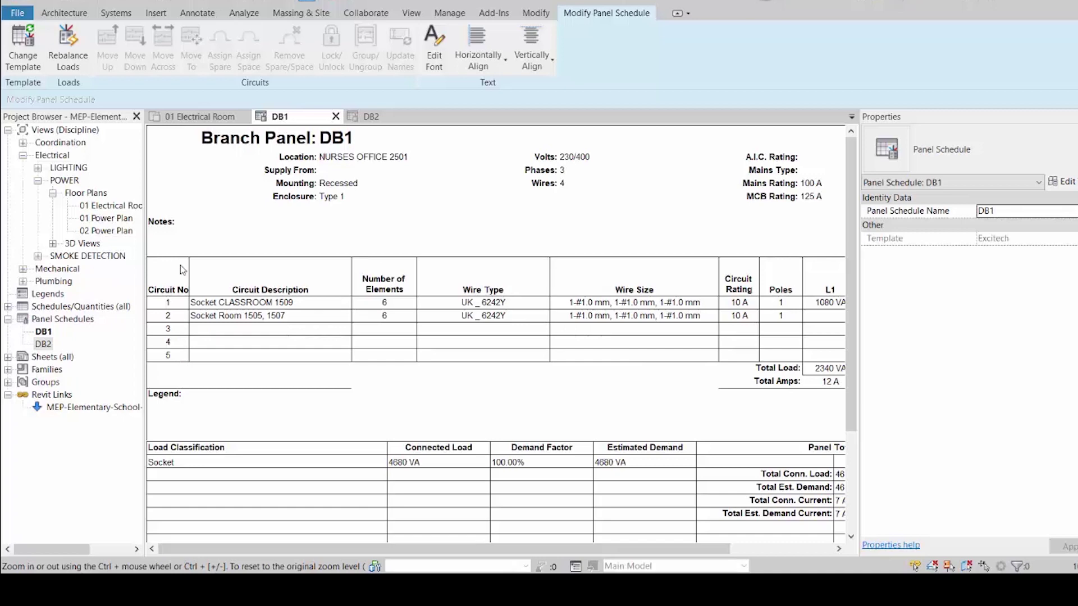
{"action": "left_click", "coordinate": [200, 117]}
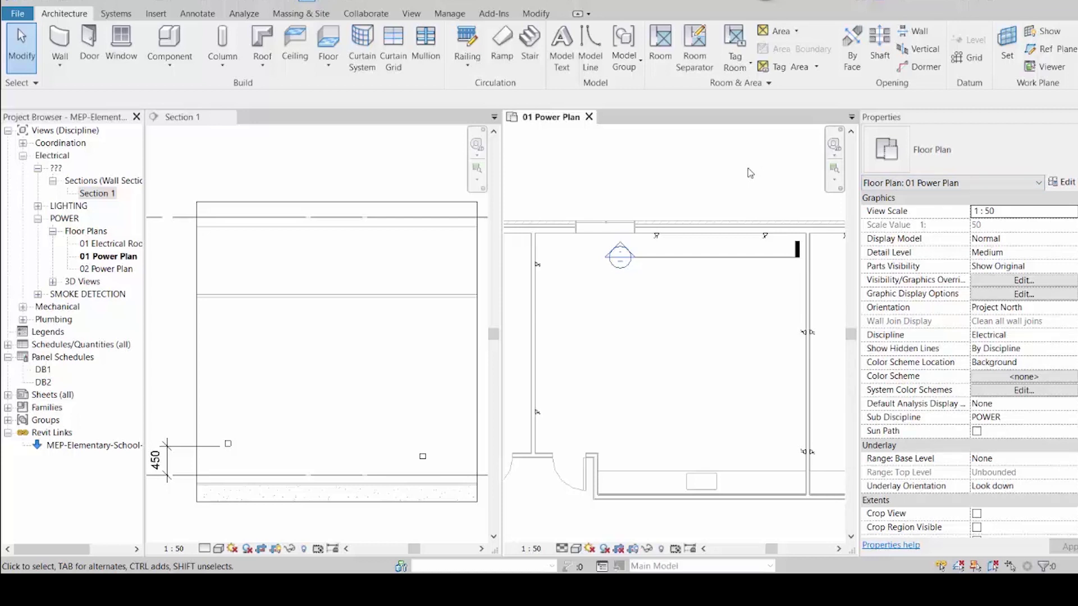
Inspect the socket outlet's properties, confirming 450.0 Elevation from Level above Floor 1
{"action": "left_click", "coordinate": [656, 240]}
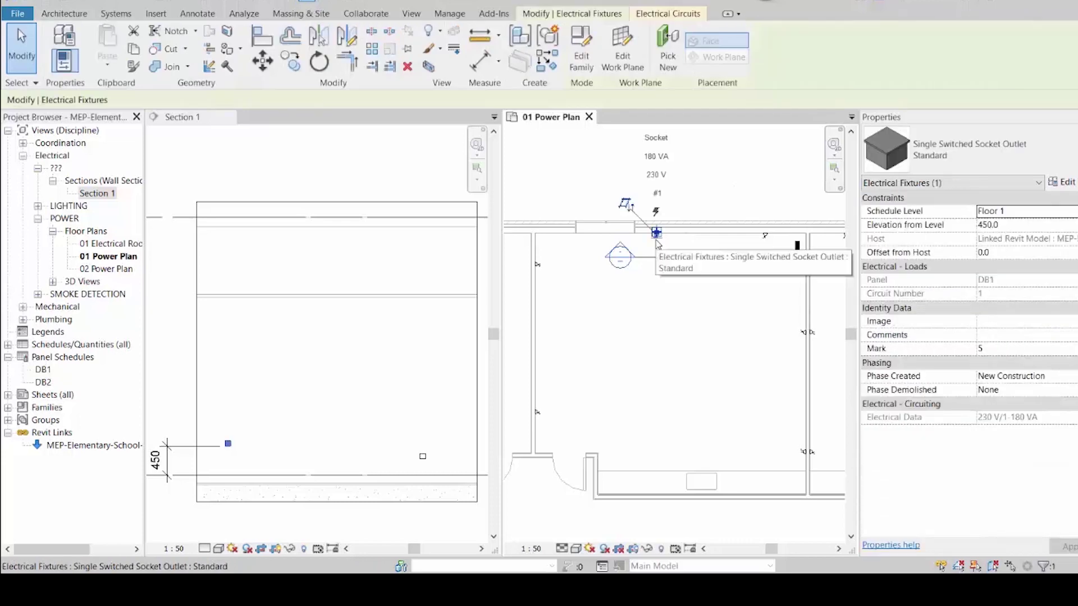
{"action": "left_click", "coordinate": [850, 227]}
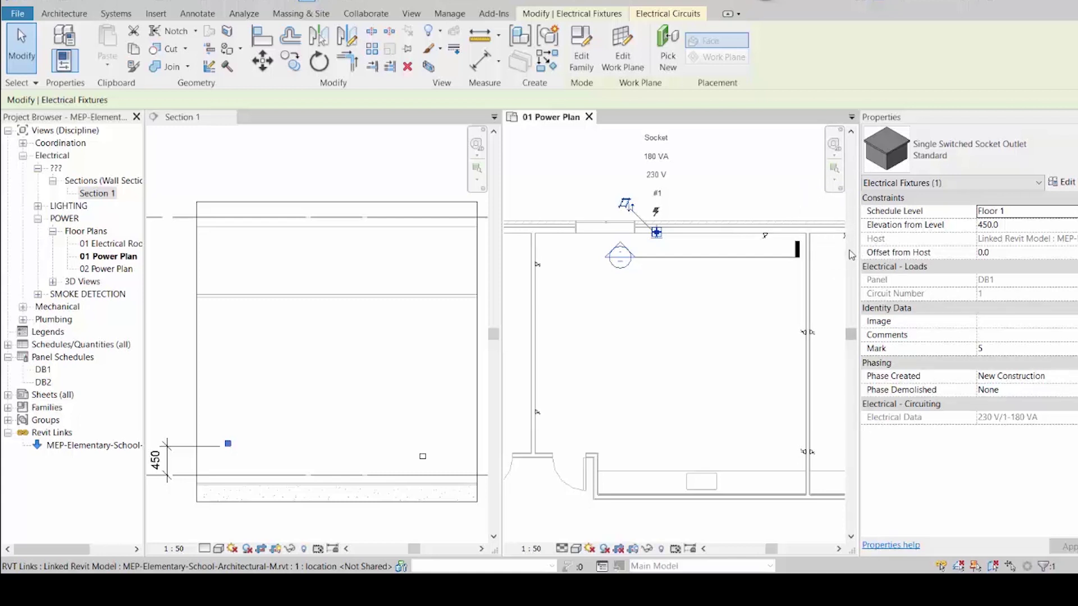
{"action": "left_click", "coordinate": [850, 251]}
{"action": "left_click", "coordinate": [850, 251]}
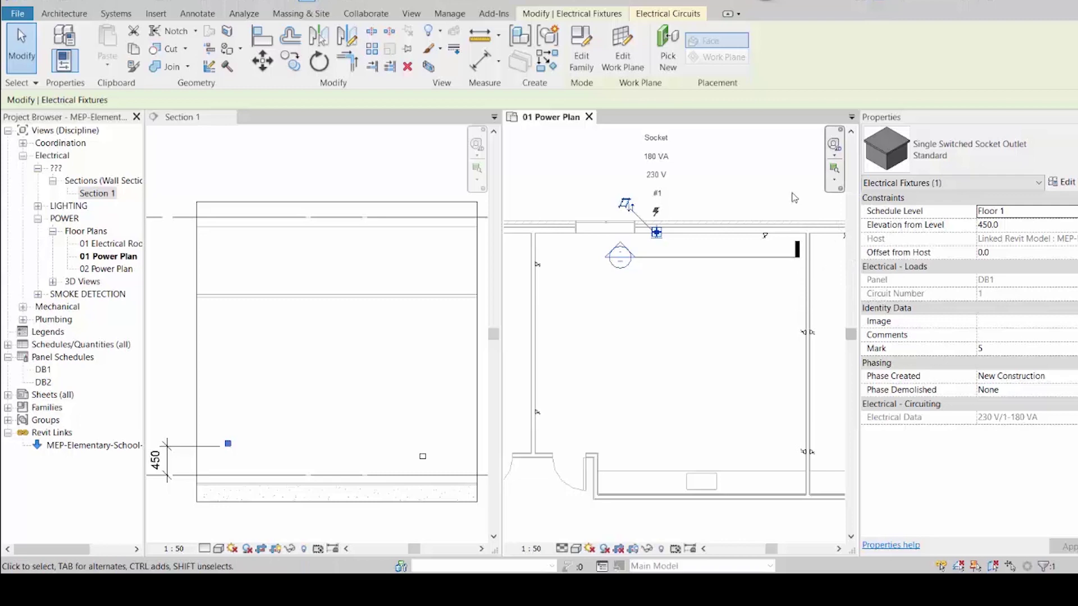
{"action": "left_click", "coordinate": [750, 181]}
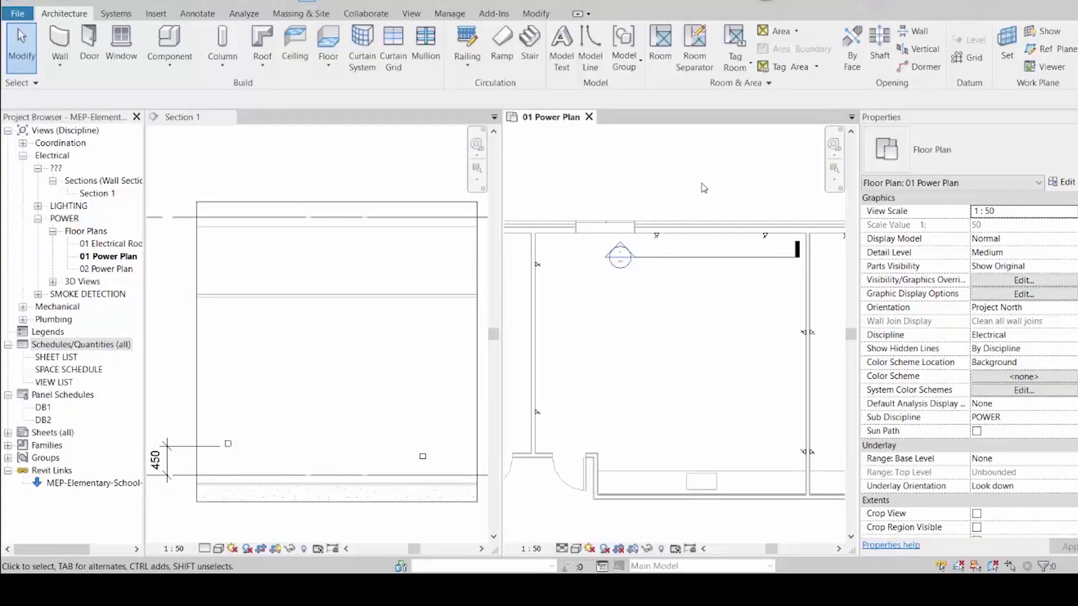
Start a new schedule for the Electrical Fixtures category
{"action": "right_click", "coordinate": [59, 346]}
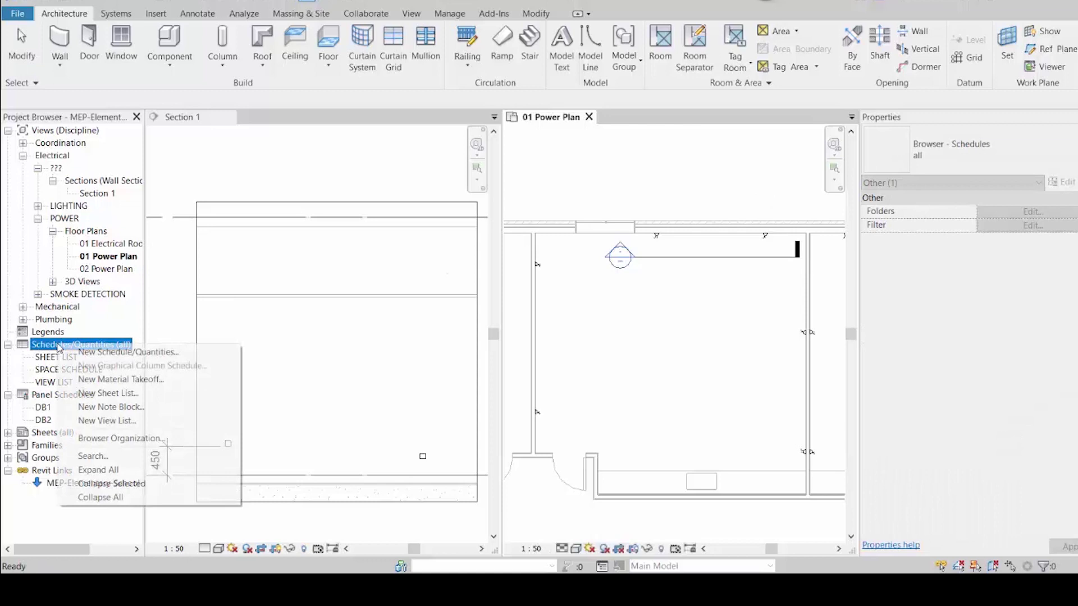
{"action": "left_click", "coordinate": [94, 353]}
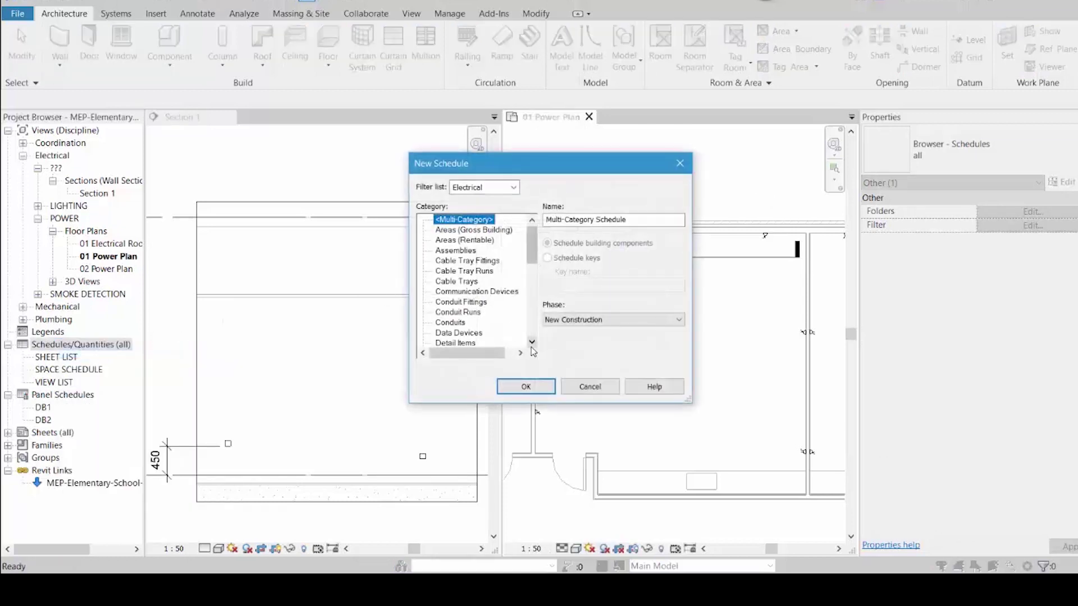
{"action": "left_click", "coordinate": [535, 341]}
{"action": "left_click", "coordinate": [535, 341]}
{"action": "left_click", "coordinate": [535, 341]}
{"action": "left_click", "coordinate": [535, 341]}
{"action": "left_click", "coordinate": [535, 341]}
{"action": "left_click", "coordinate": [535, 341]}
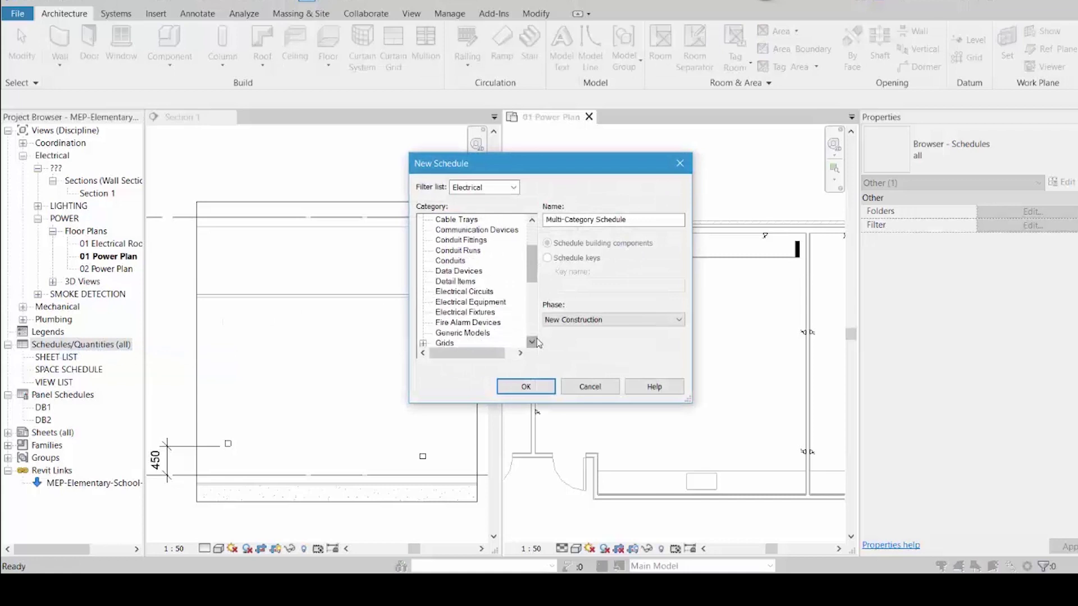
{"action": "double_click", "coordinate": [477, 313]}
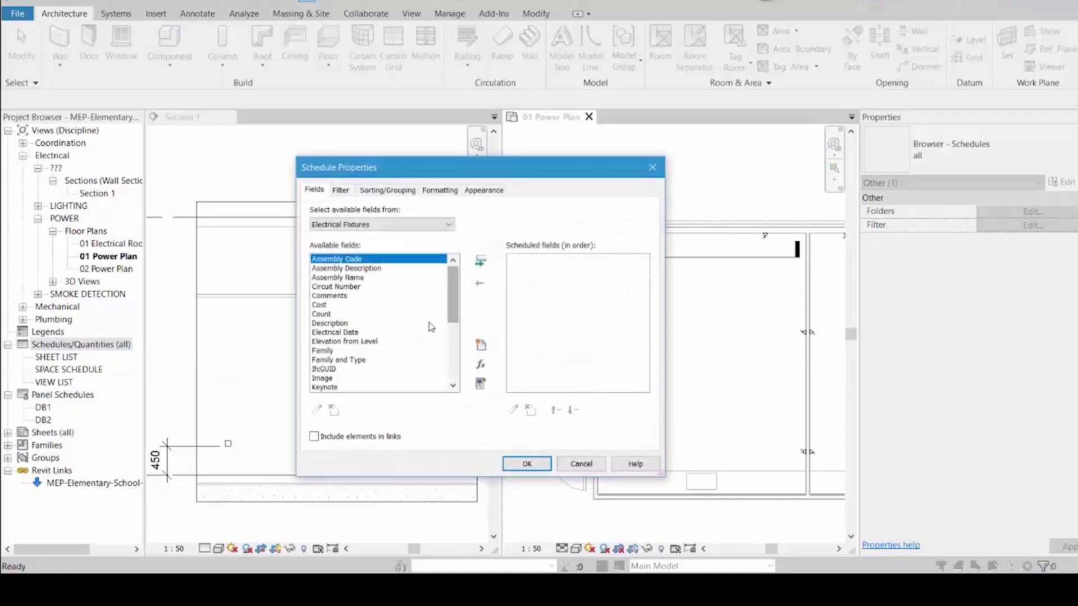
Add the Family and Type and Elevation from Level fields and create the schedule
{"action": "double_click", "coordinate": [345, 361]}
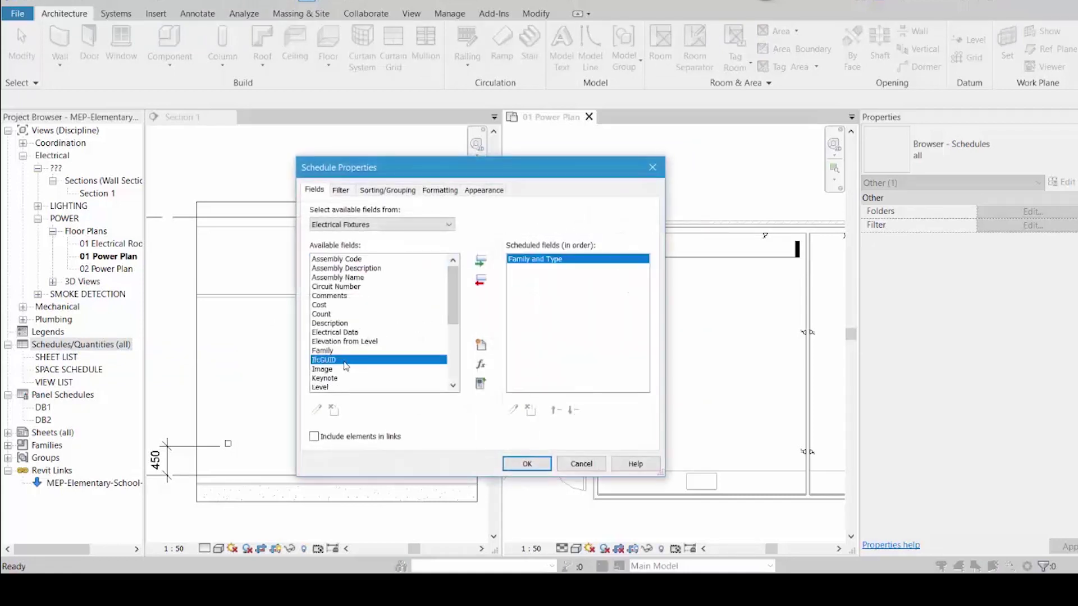
{"action": "left_click", "coordinate": [345, 342]}
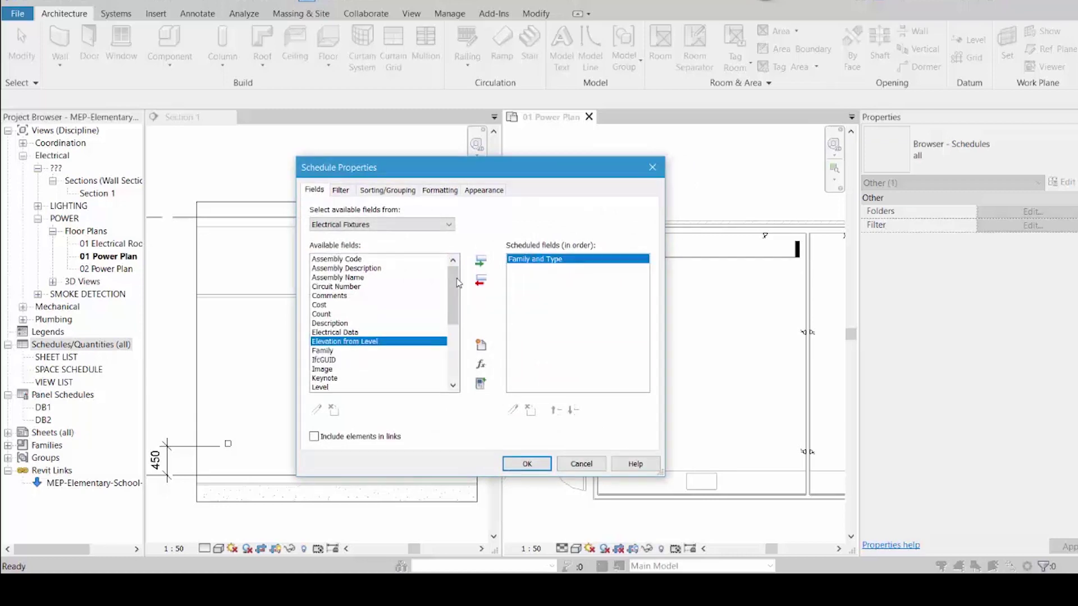
{"action": "left_click", "coordinate": [480, 261]}
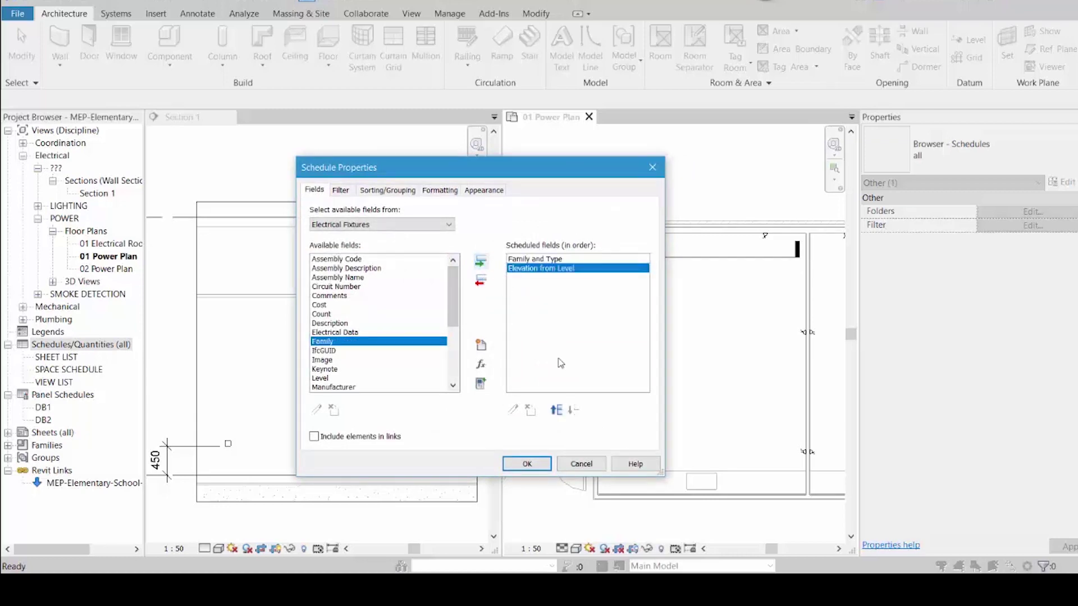
{"action": "left_click", "coordinate": [533, 463]}
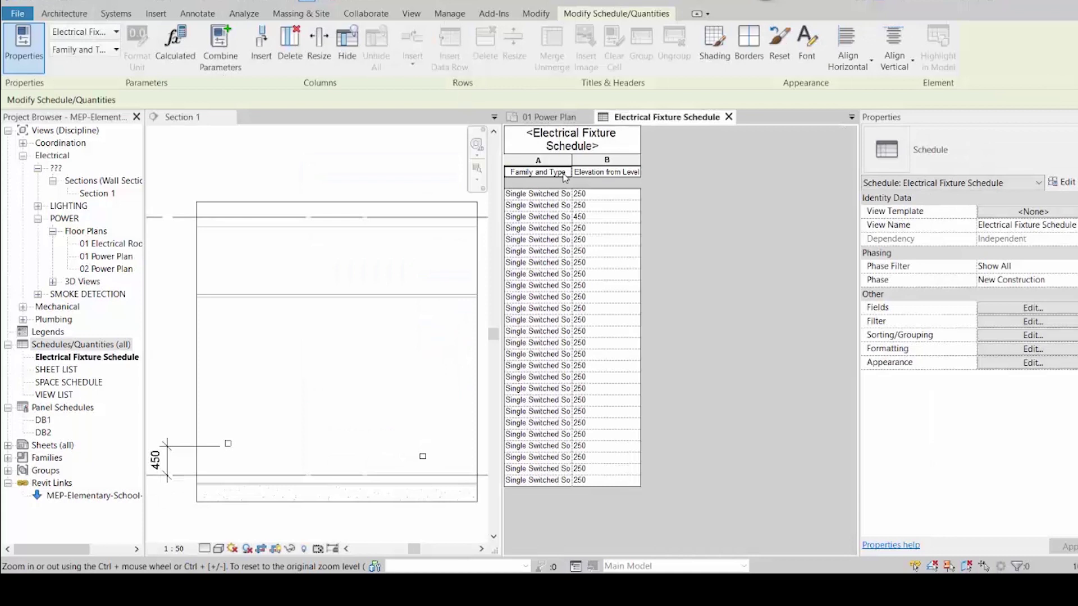
Widen the Family and Type column, set the fourth outlet's elevation to 450, and close the schedule
{"action": "left_click_drag", "start_coordinate": [572, 159], "coordinate": [670, 161]}
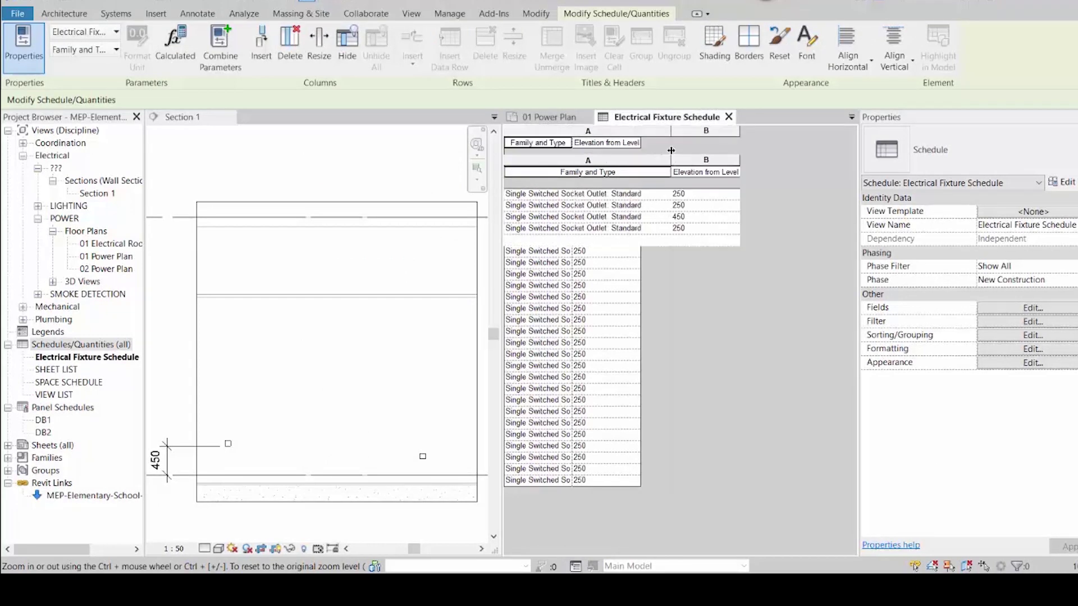
{"action": "left_click", "coordinate": [706, 231]}
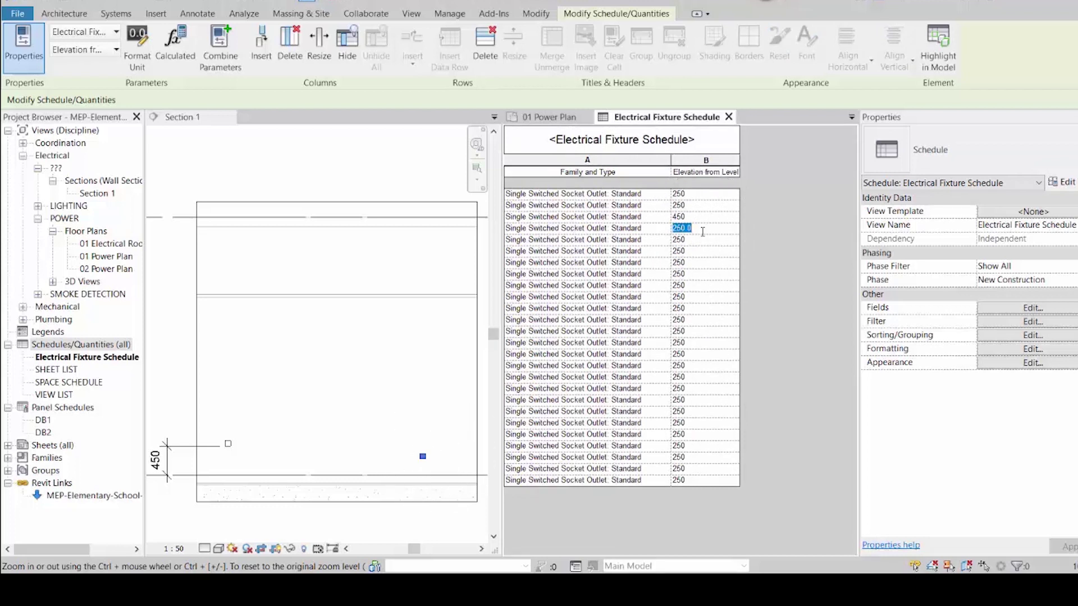
{"action": "type", "text": "450"}
{"action": "key", "text": "Return"}
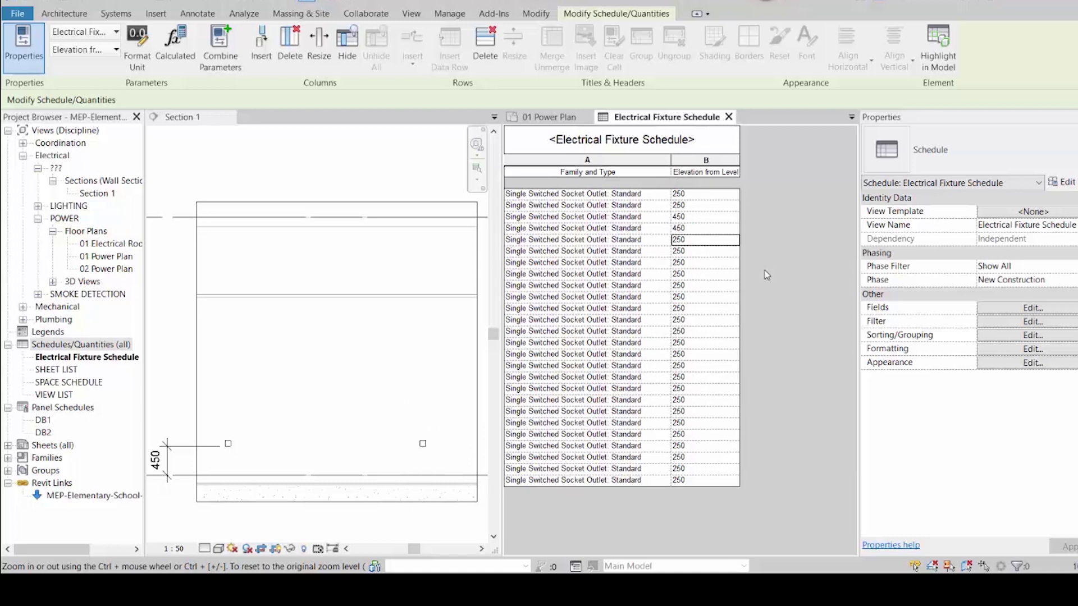
{"action": "left_click", "coordinate": [436, 450]}
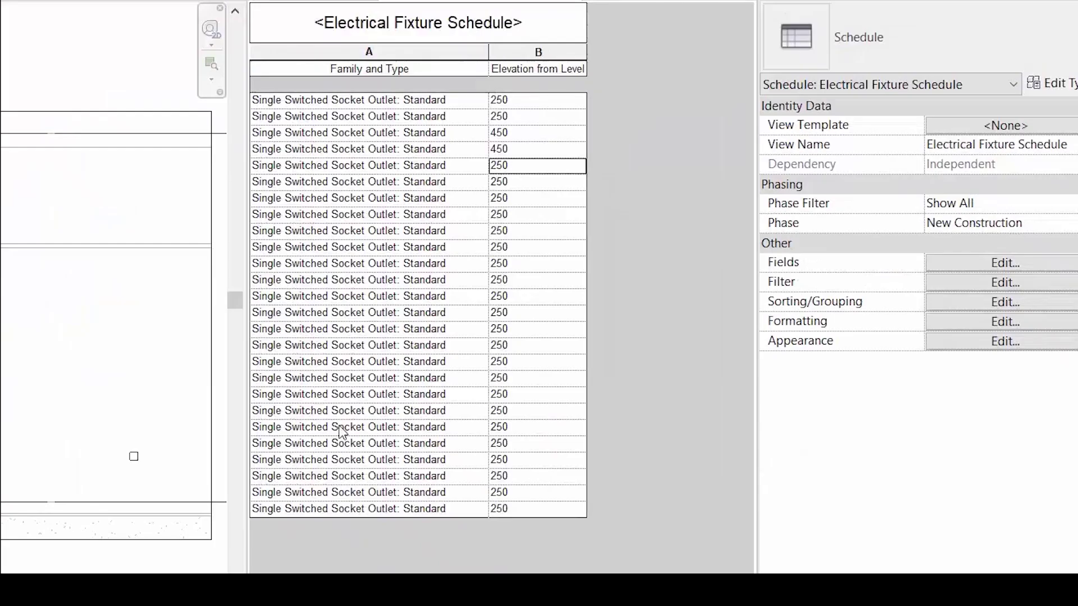
{"action": "left_click", "coordinate": [728, 117]}
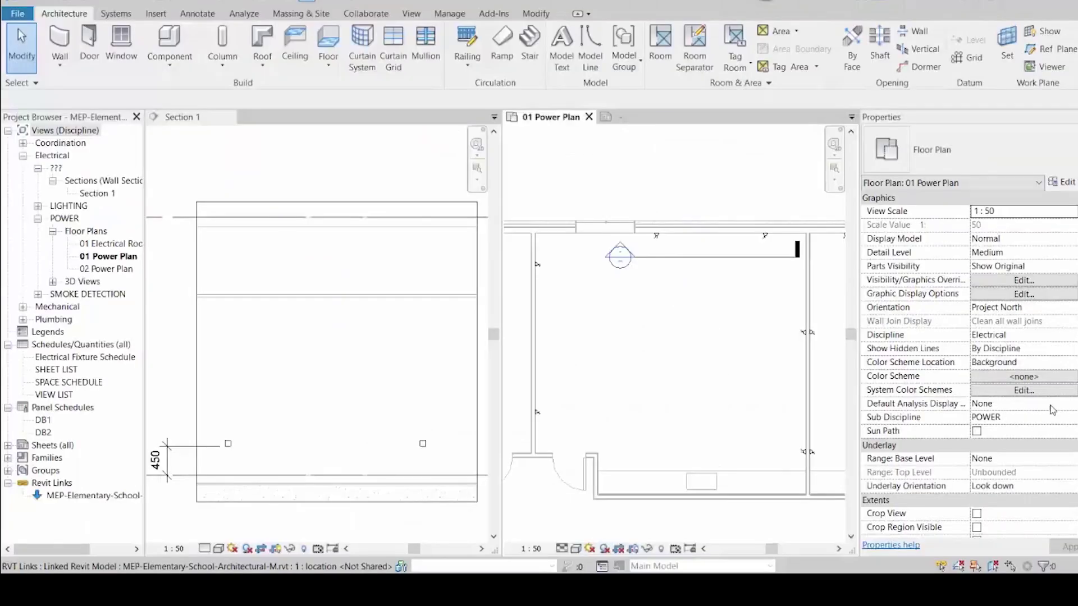
Tag the socket outlet by category to show its 450 elevation from level
{"action": "left_click", "coordinate": [202, 15]}
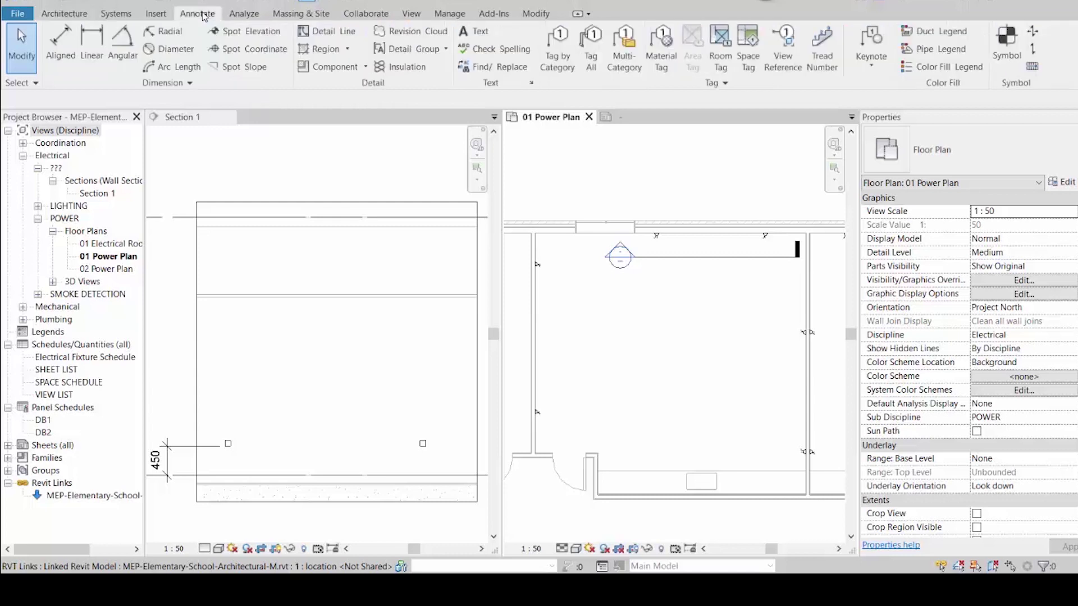
{"action": "left_click", "coordinate": [558, 48]}
{"action": "scroll", "coordinate": [701, 294], "scroll_direction": "up", "scroll_amount": 5}
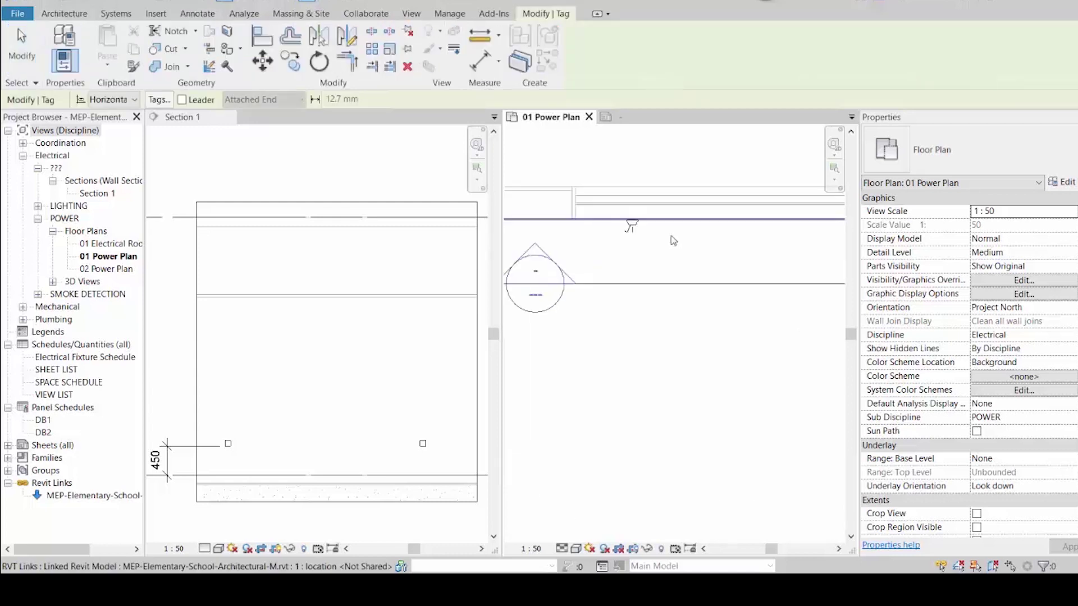
{"action": "middle_click_drag", "start_coordinate": [702, 294], "coordinate": [732, 330]}
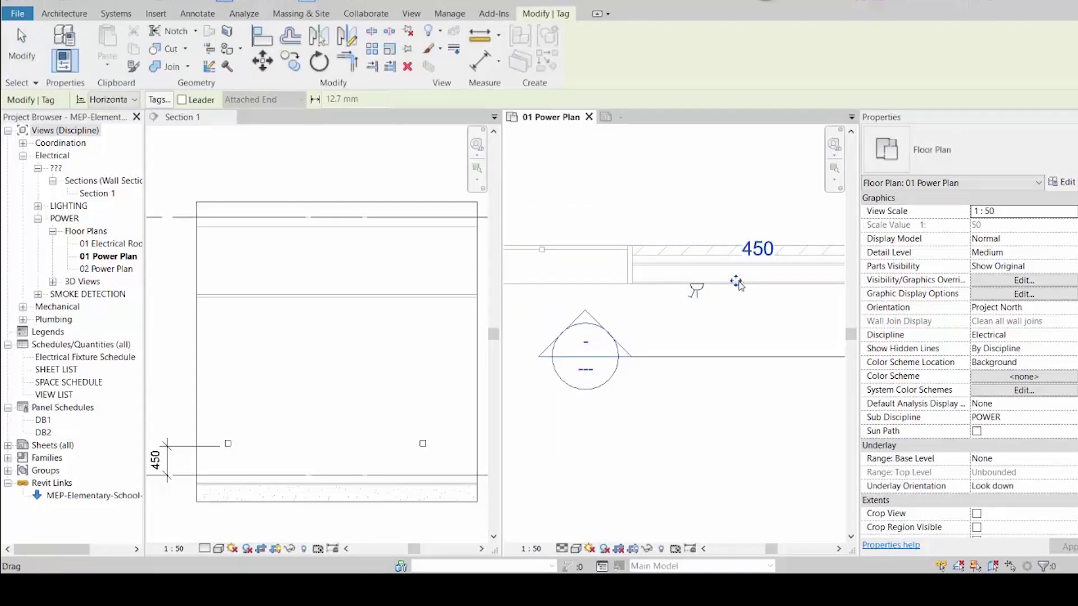
{"action": "left_click", "coordinate": [708, 316]}
{"action": "key", "text": "Escape"}
{"action": "key", "text": "Escape"}
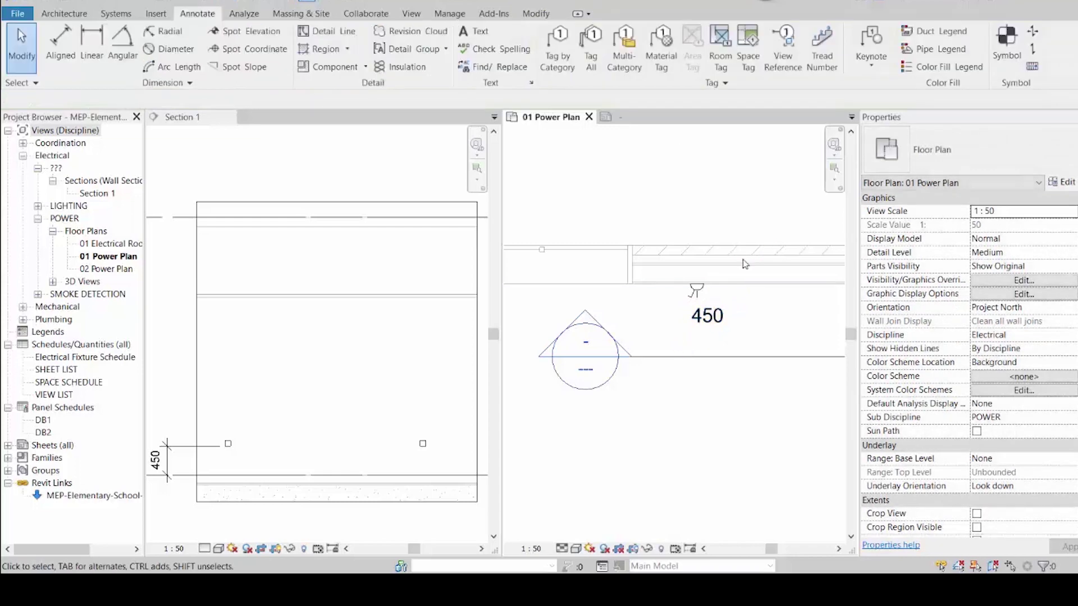
Edit the tag's elevation value to 150, then back to 450
{"action": "left_click", "coordinate": [720, 317]}
{"action": "left_click", "coordinate": [720, 317]}
{"action": "type", "text": "150"}
{"action": "key", "text": "Return"}
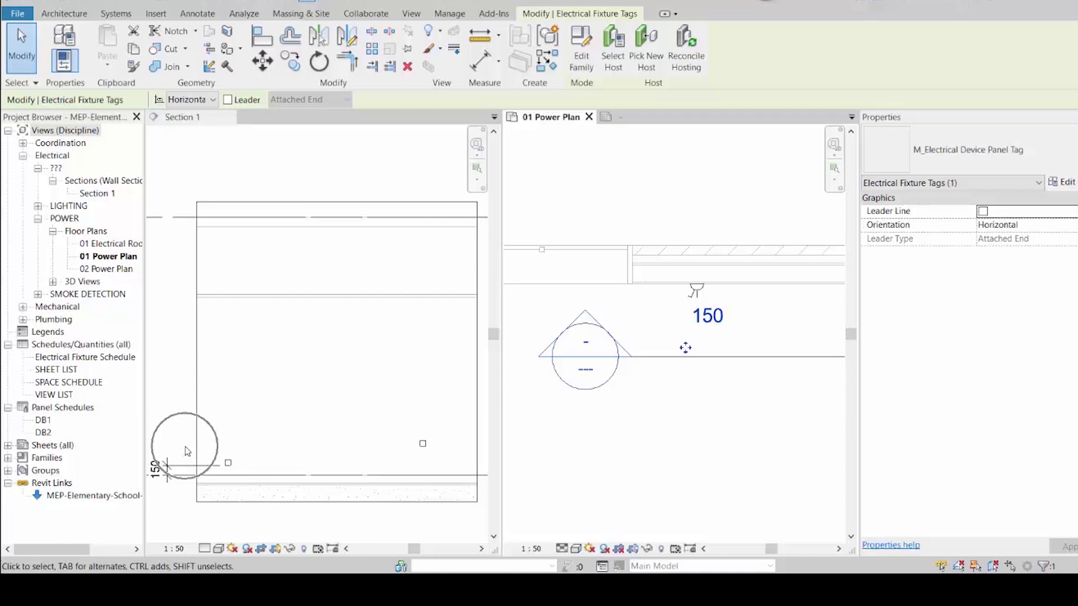
{"action": "left_click", "coordinate": [704, 316]}
{"action": "type", "text": "450"}
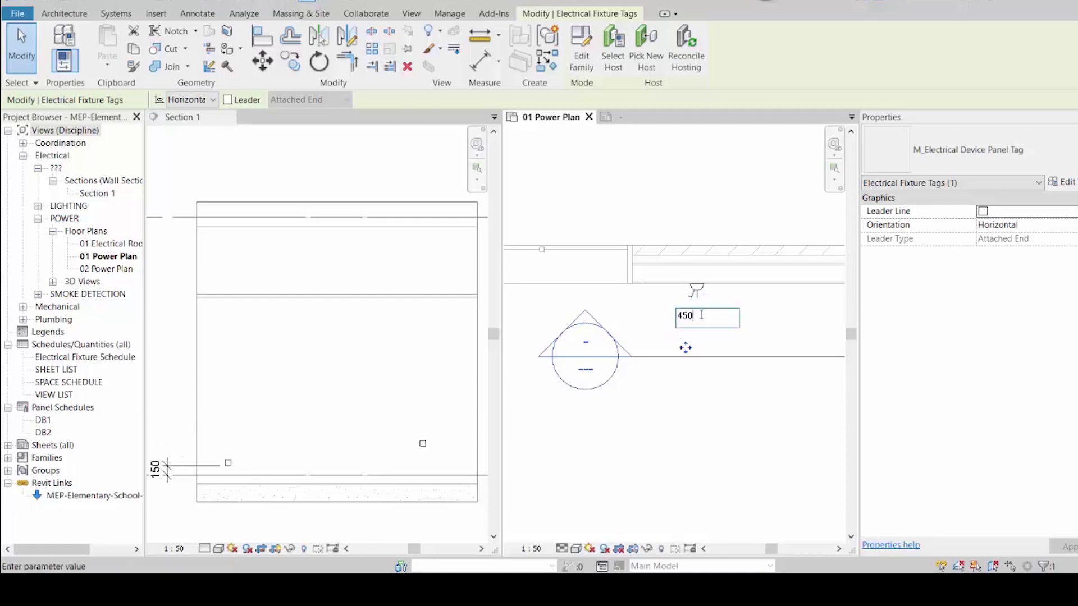
{"action": "key", "text": "Return"}
{"action": "left_click", "coordinate": [709, 206]}
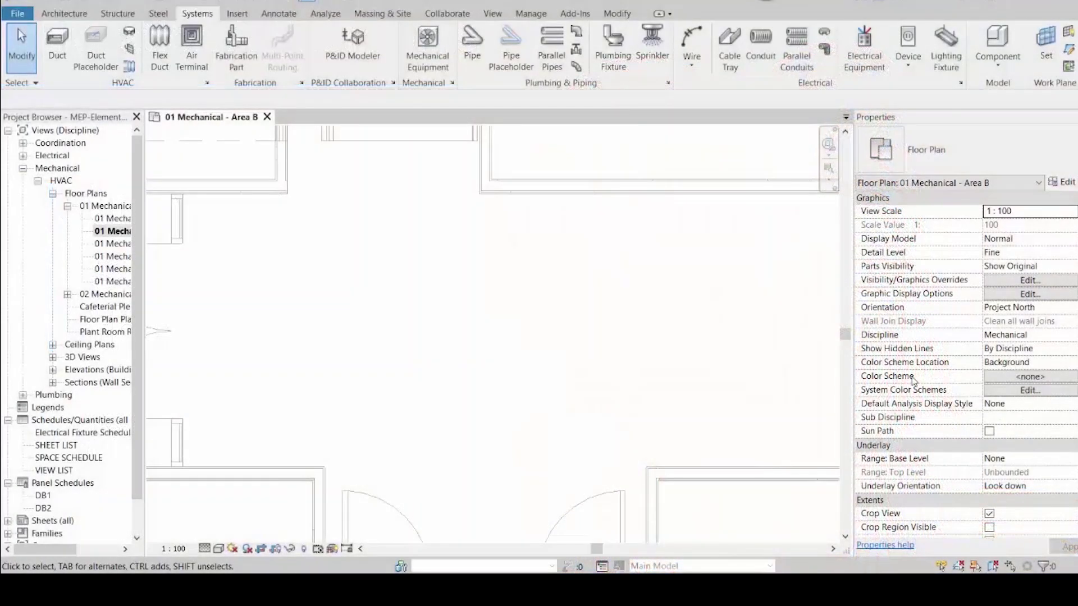
Draw a 2300-long 500 × 400 supply duct across Area B
{"action": "left_click", "coordinate": [58, 46]}
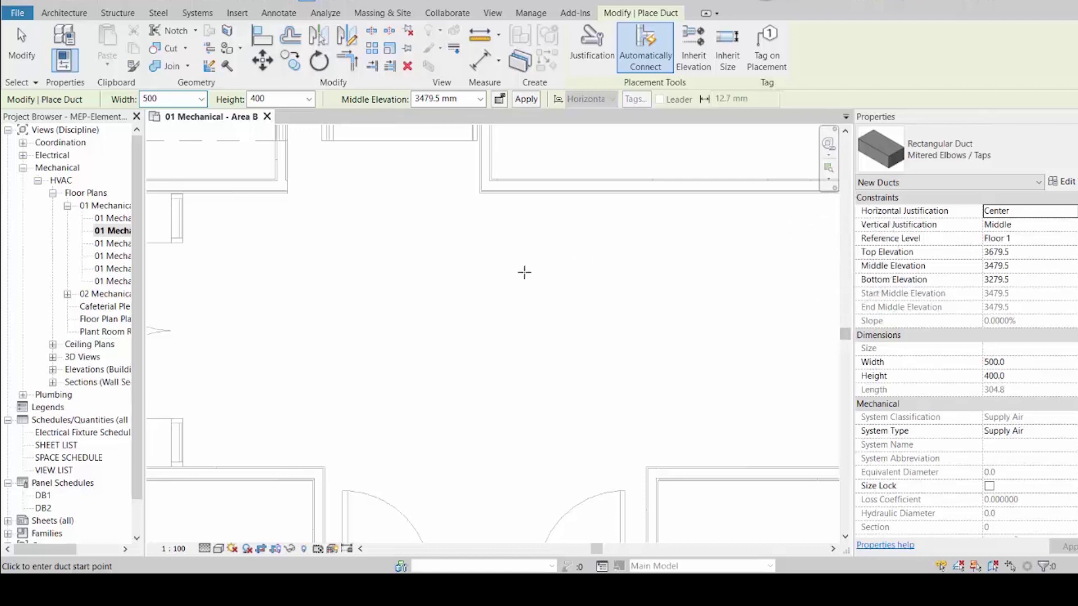
{"action": "left_click", "coordinate": [379, 322]}
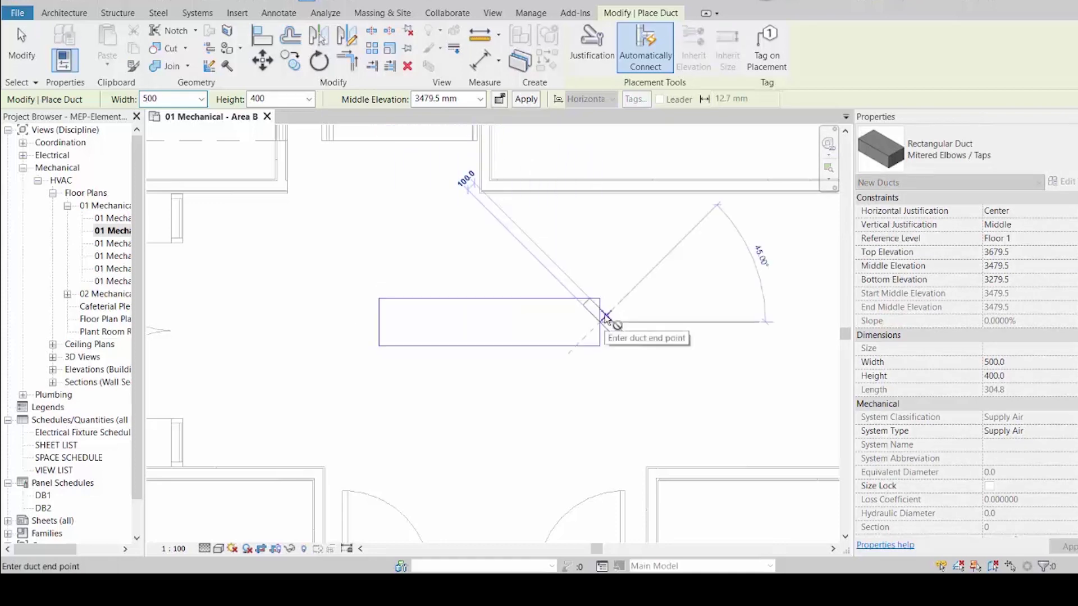
{"action": "left_click", "coordinate": [600, 323]}
{"action": "key", "text": "Escape"}
{"action": "key", "text": "Escape"}
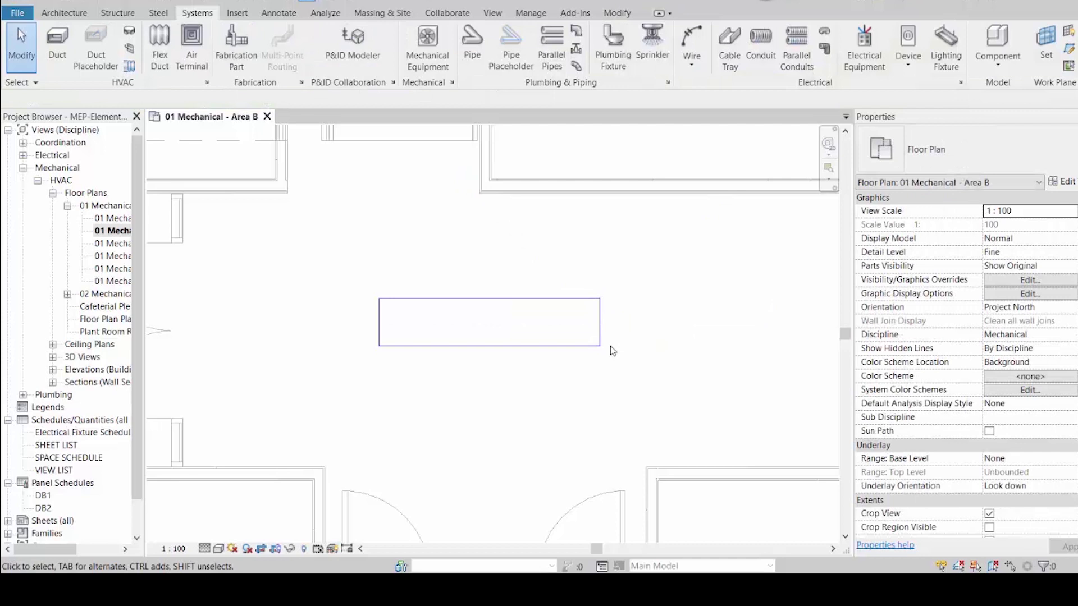
Set the duct's Bottom Elevation to 3300, giving 3500 middle and 3700 top
{"action": "key", "text": "ctrl+Left"}
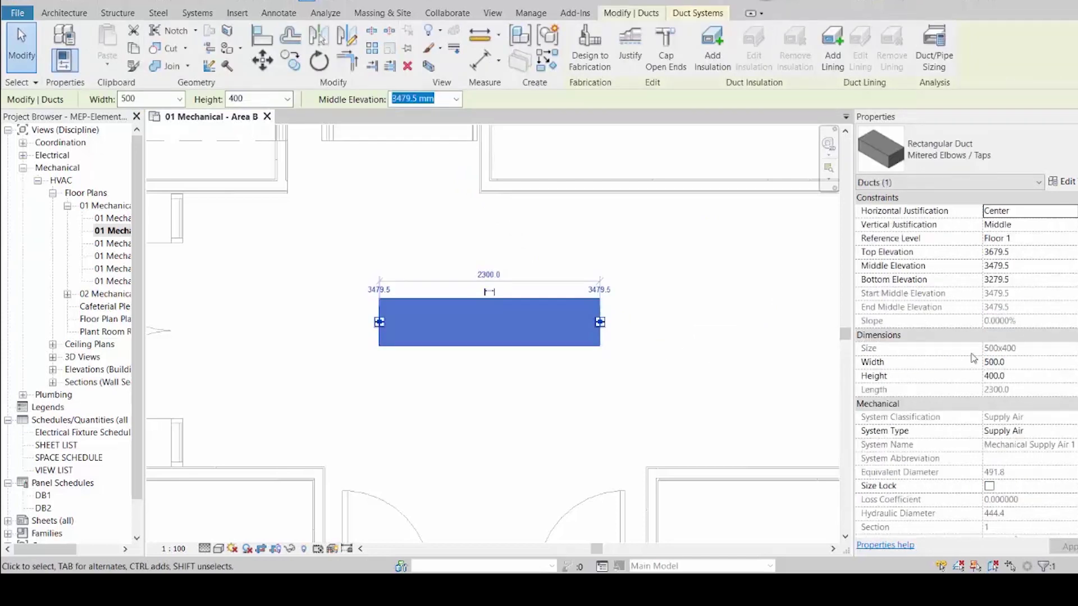
{"action": "left_click", "coordinate": [1020, 281]}
{"action": "type", "text": "3300"}
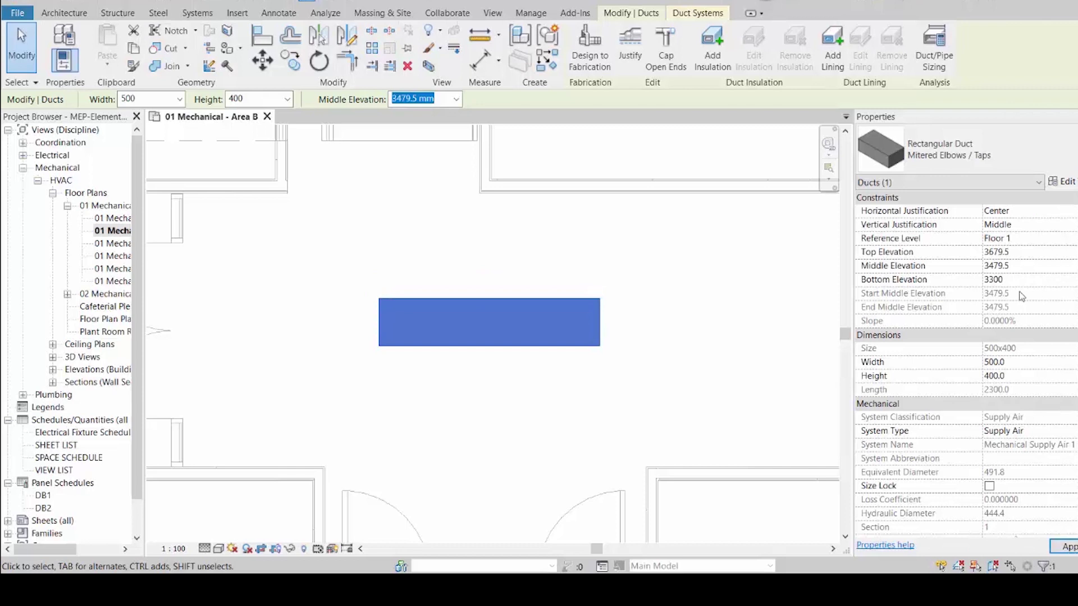
{"action": "key", "text": "Return"}
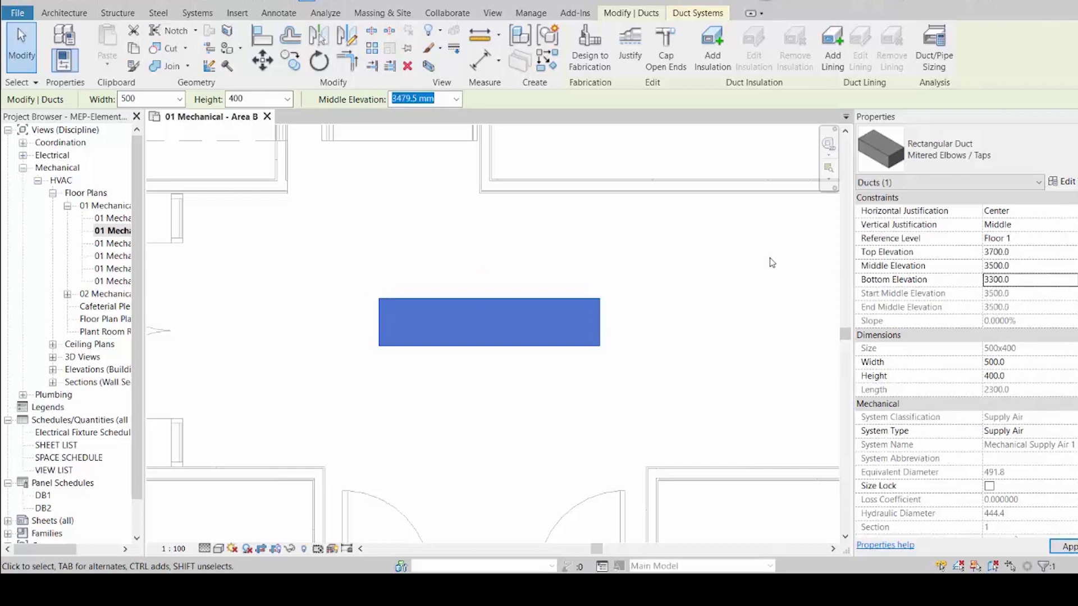
{"action": "left_click", "coordinate": [421, 116]}
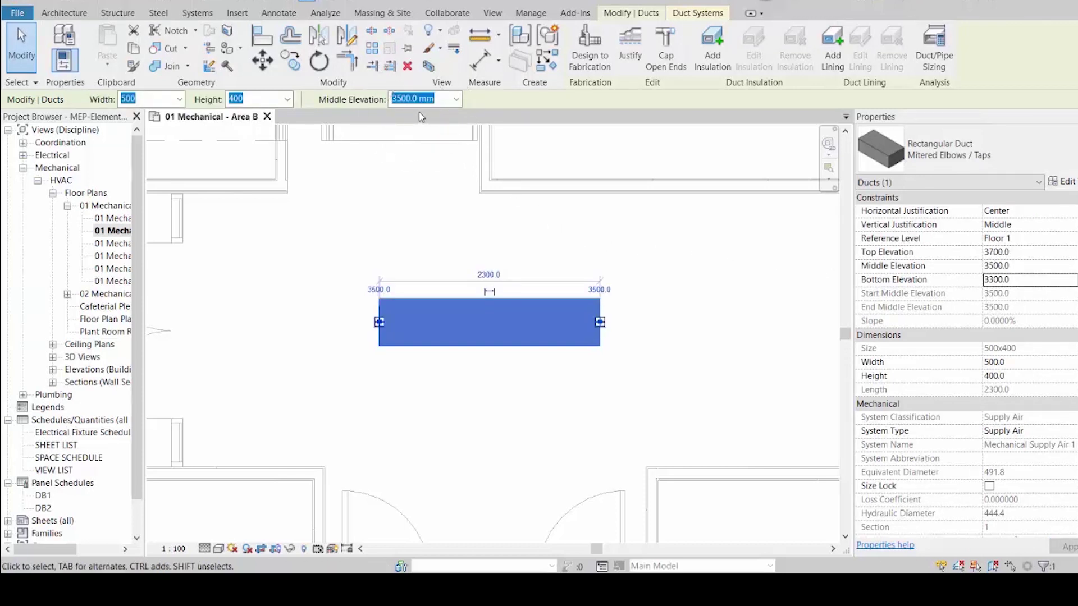
Draw a 2300-long 42 mm copper hydronic supply pipe under the duct at 3120 middle elevation, then select it
{"action": "left_click", "coordinate": [464, 262]}
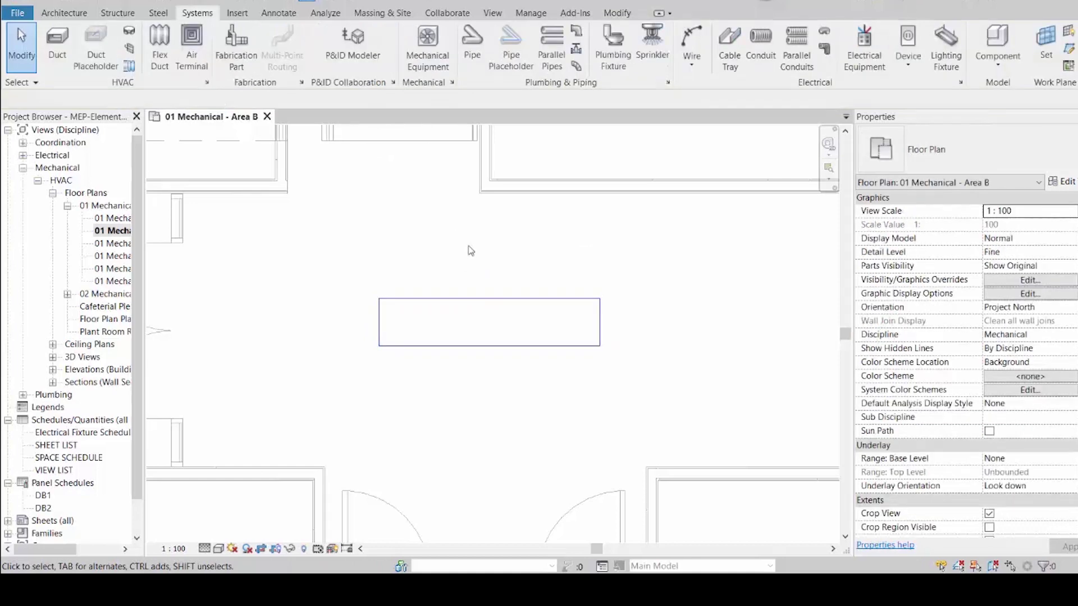
{"action": "left_click", "coordinate": [472, 45]}
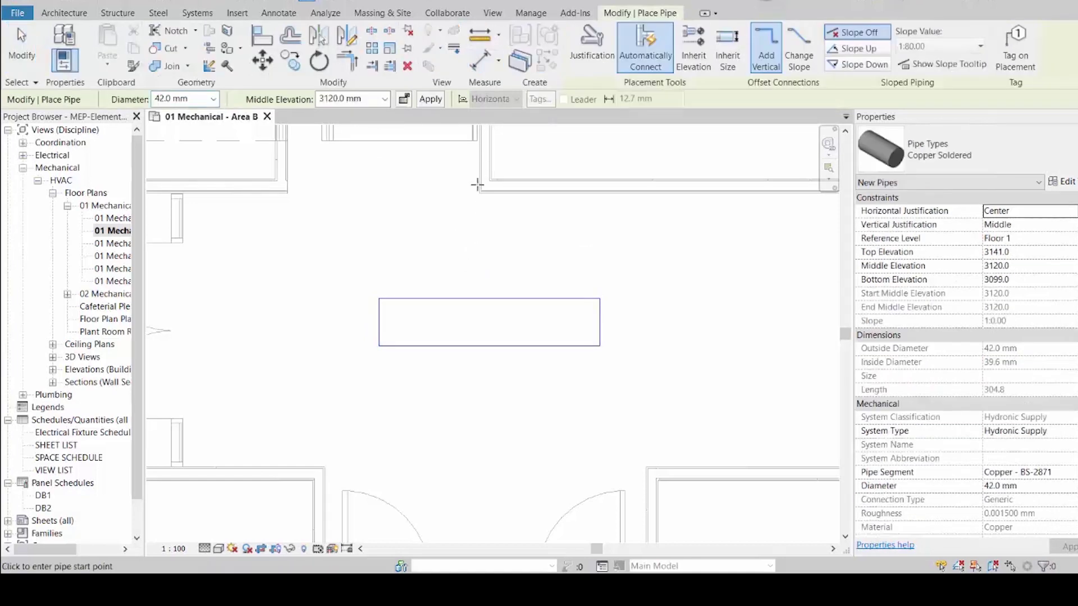
{"action": "left_click", "coordinate": [381, 377]}
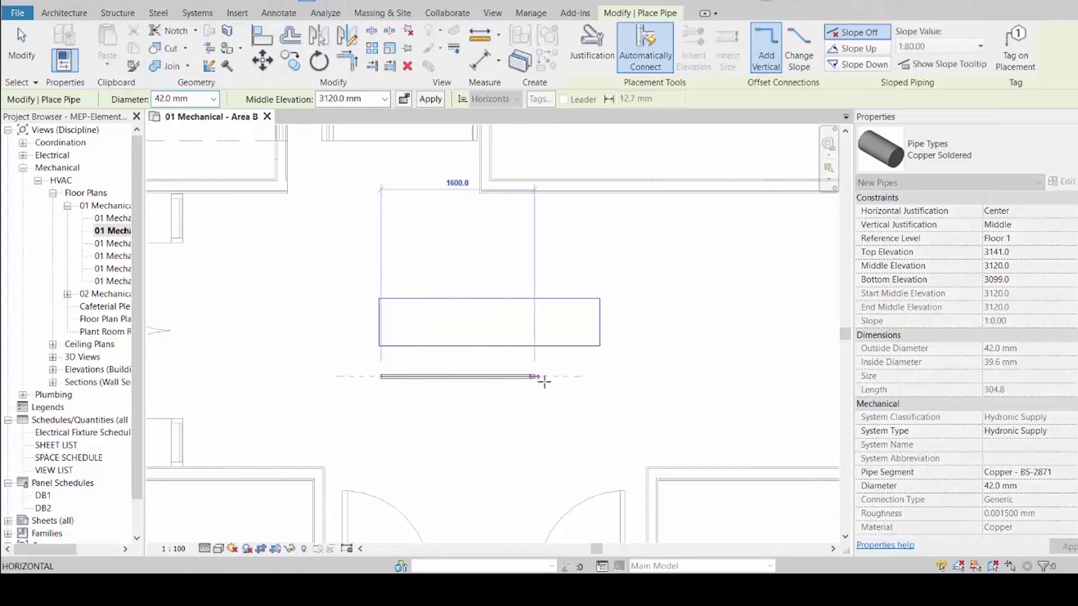
{"action": "left_click", "coordinate": [601, 377]}
{"action": "key", "text": "Escape"}
{"action": "key", "text": "Escape"}
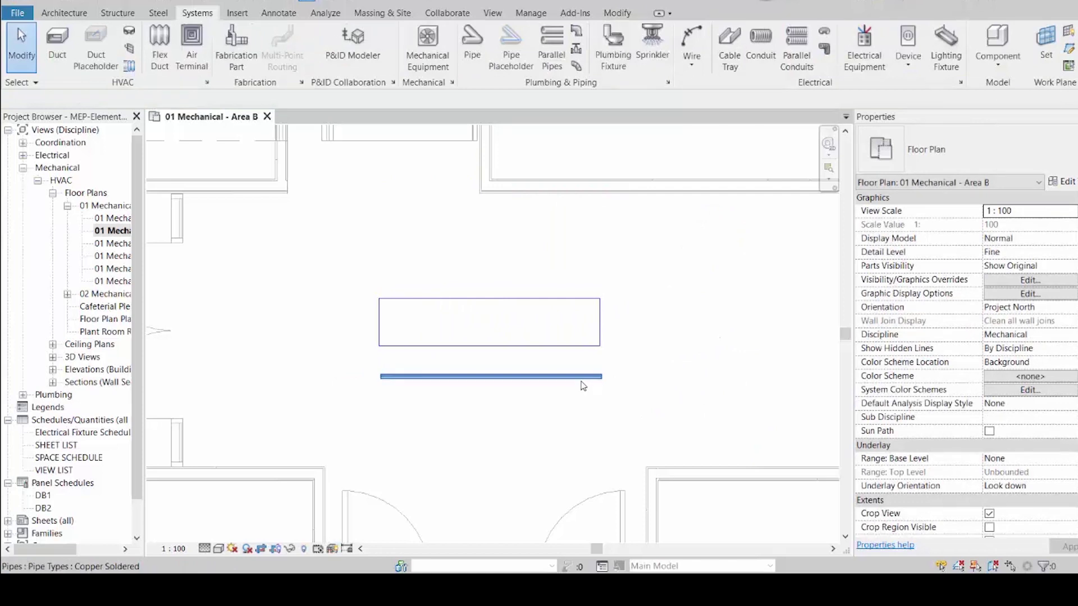
{"action": "left_click", "coordinate": [582, 381]}
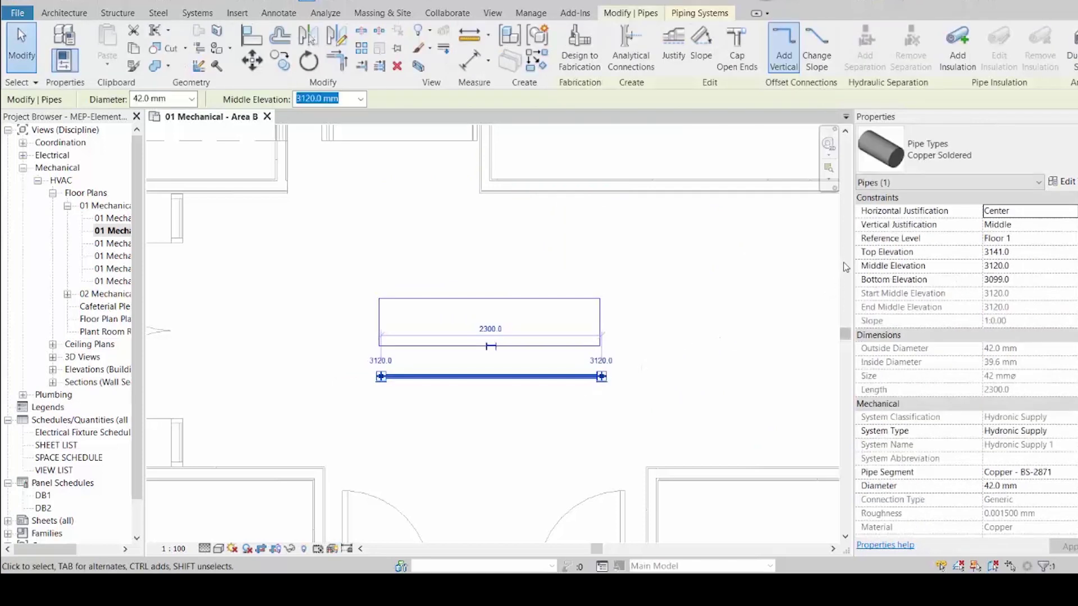